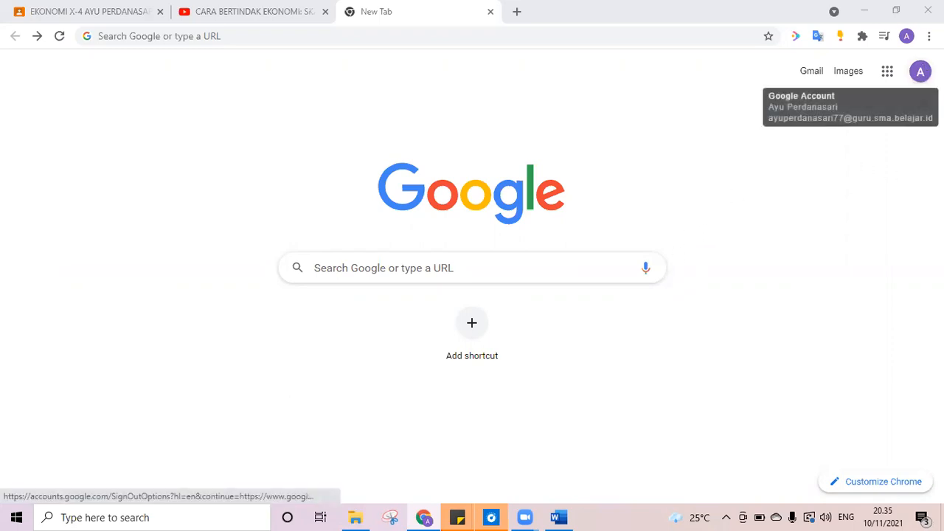
Open Google Drive and create a folder named "PJJ EKONOMI X" in My Drive.
left_click(887, 72)
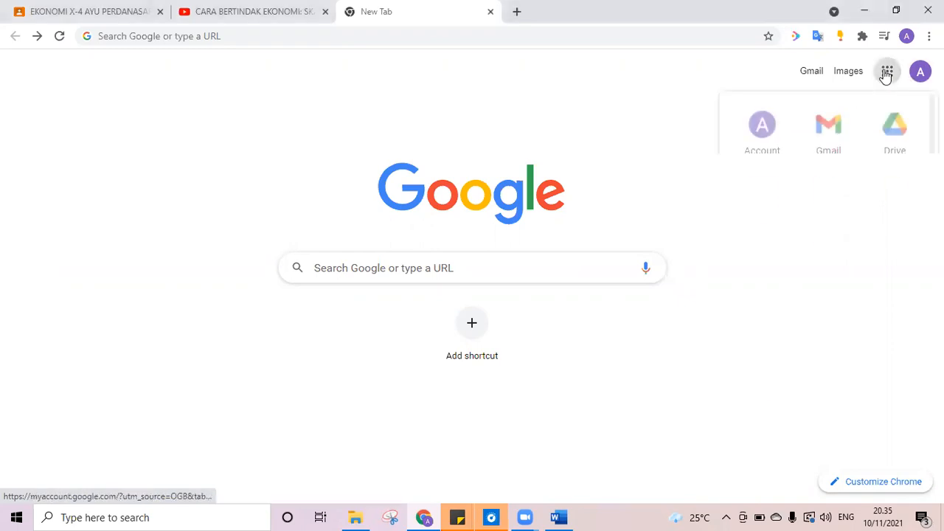
left_click(900, 132)
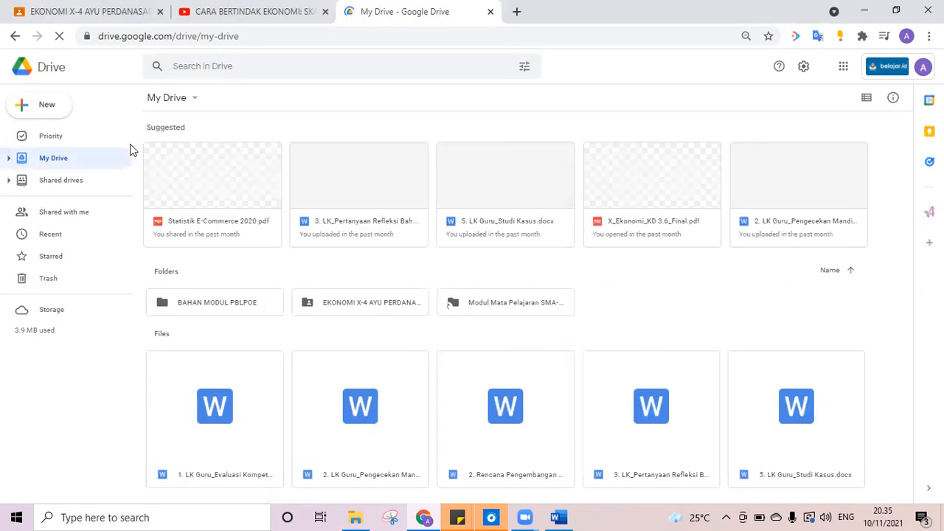
left_click(35, 116)
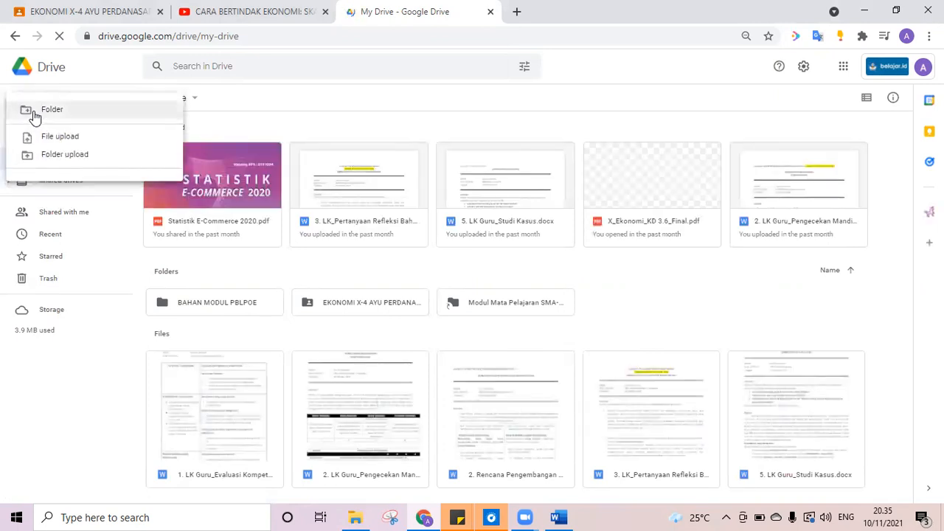
left_click(53, 112)
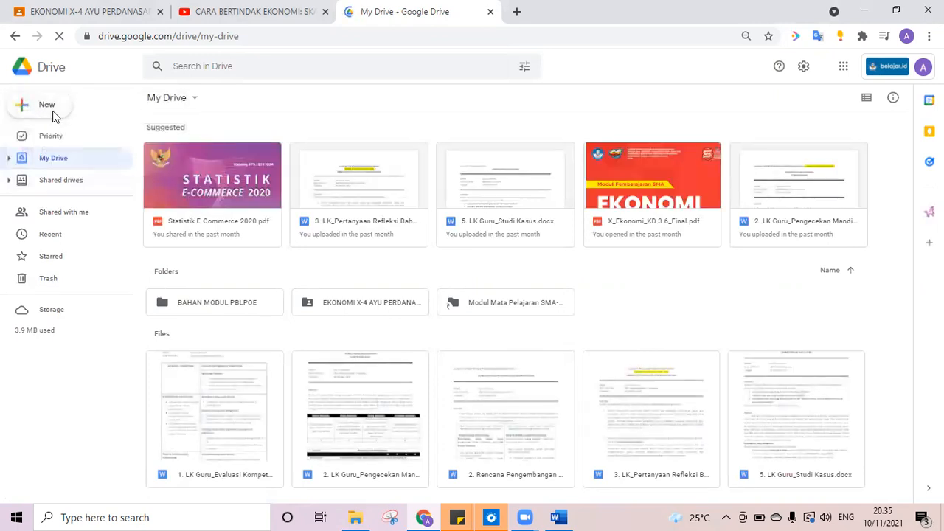
type("pjj")
key("BackSpace")
key("BackSpace")
type("PJ")
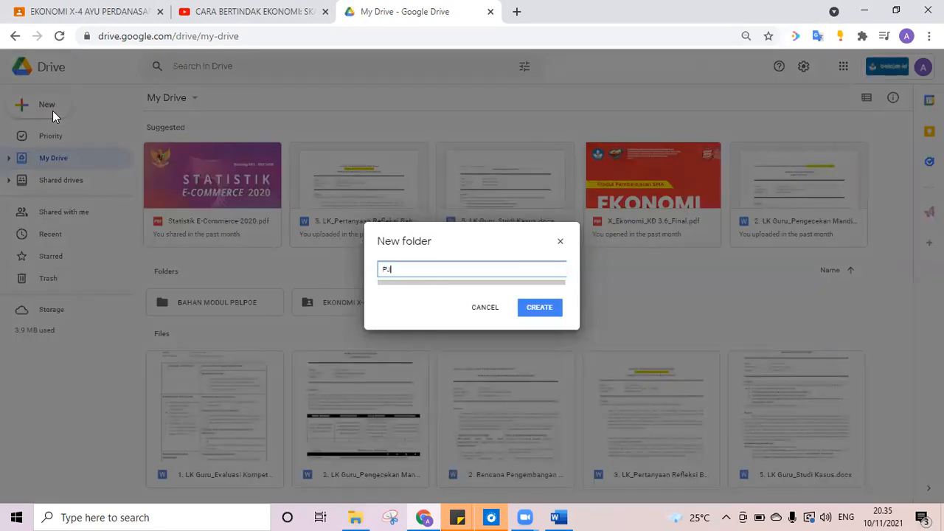
type("J EKONOM")
left_click(539, 312)
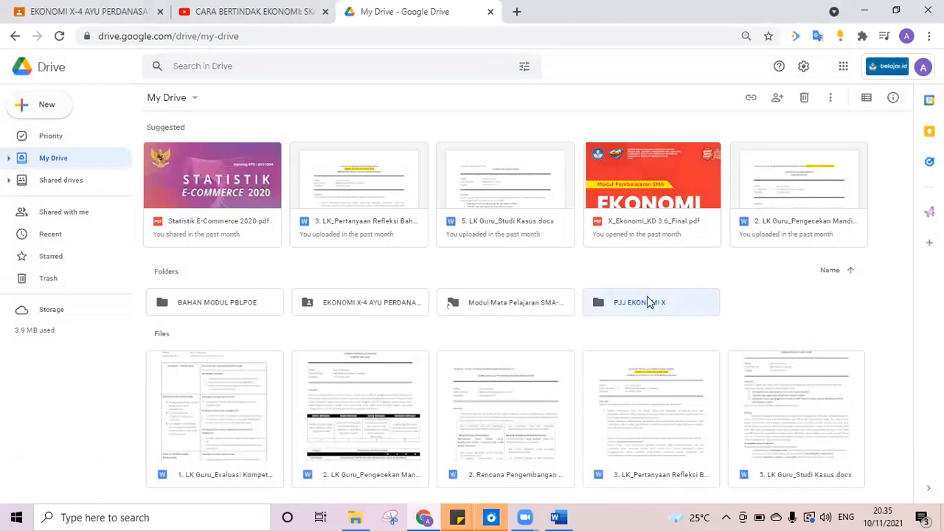
Create the subfolder "PUTARAN 1 11 NOV 2021" inside the PJJ EKONOMI X folder and open it.
double_click(648, 302)
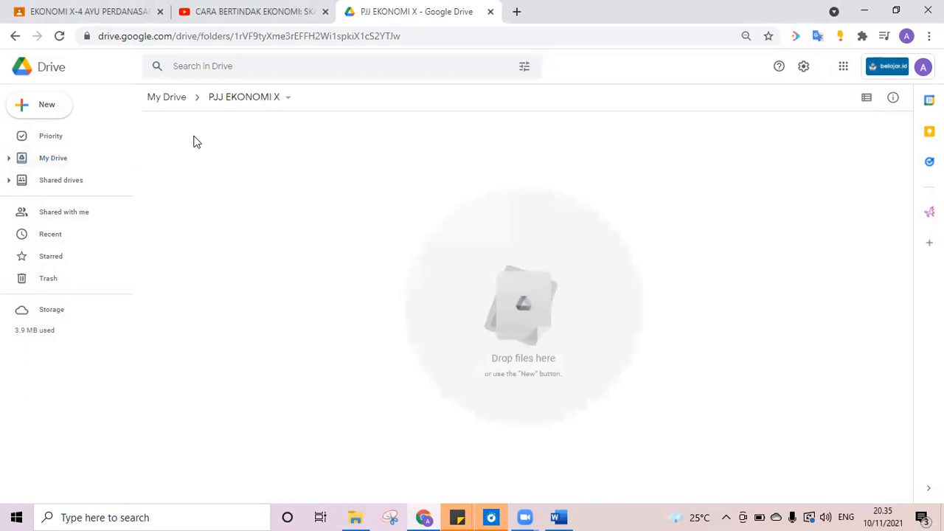
left_click(58, 106)
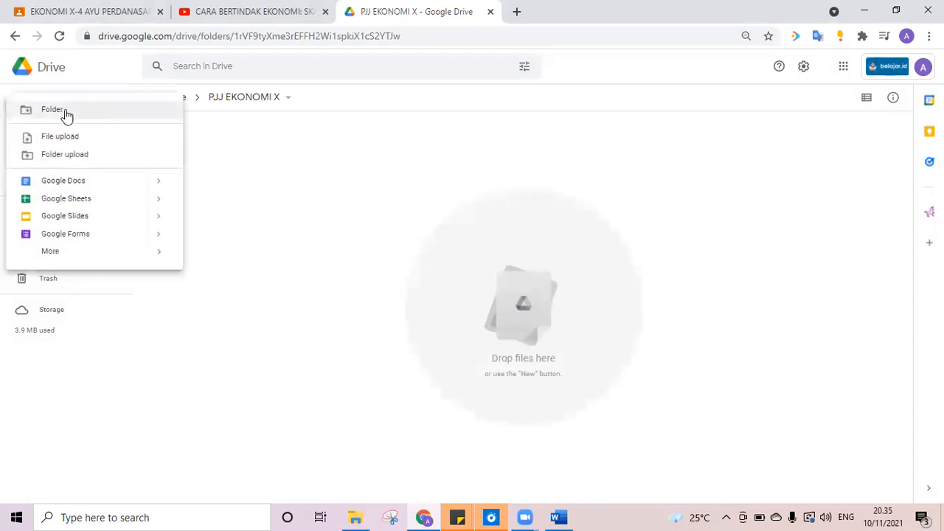
left_click(65, 112)
type("PUTARAN 1")
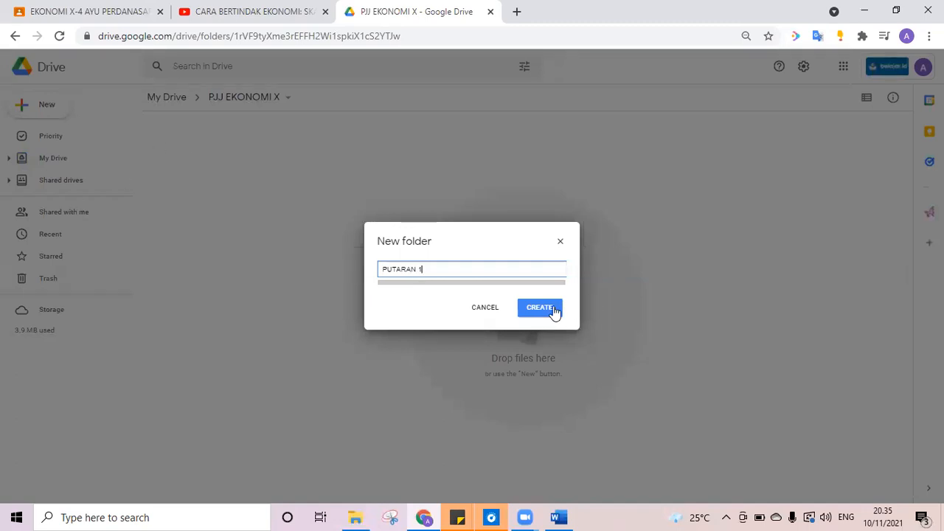
type(" 11 NOV 2021")
left_click(539, 311)
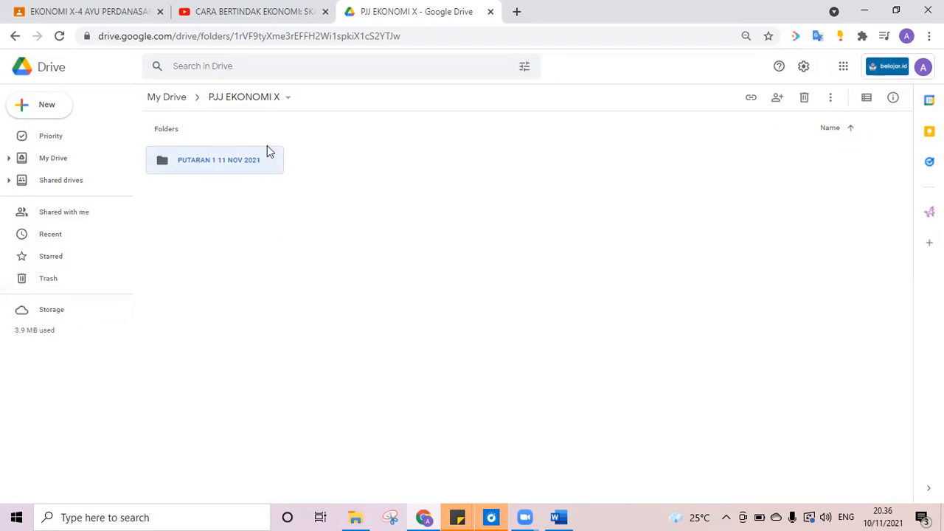
double_click(249, 161)
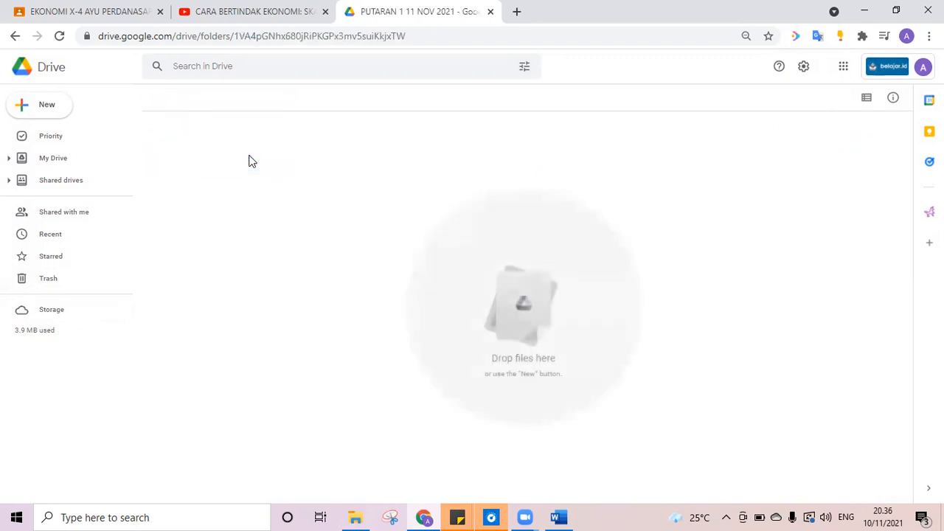
Upload the presentation "Pertemuan 3 Skala Prioritas dan Literasi Keuangan" from the local 2021-2022 > Guru Mapel Ekonomi X folder.
right_click(249, 205)
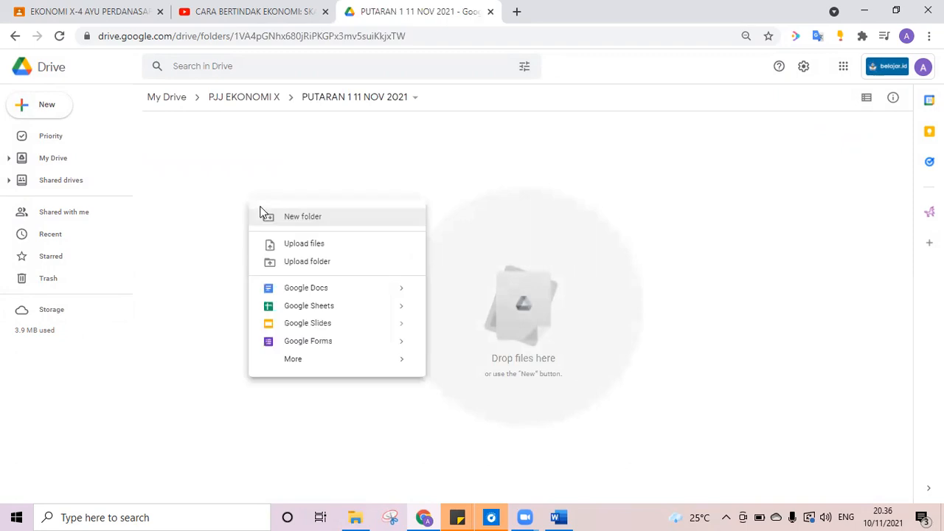
left_click(302, 246)
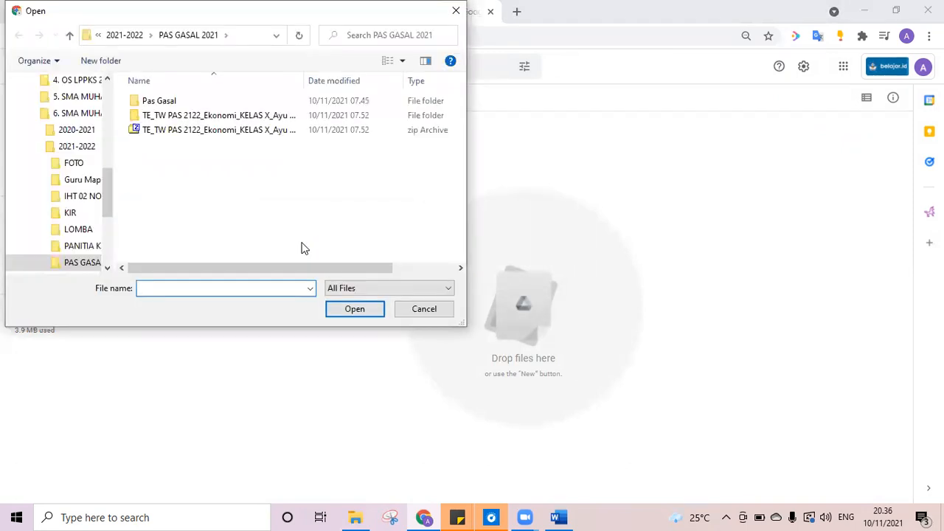
left_click(82, 147)
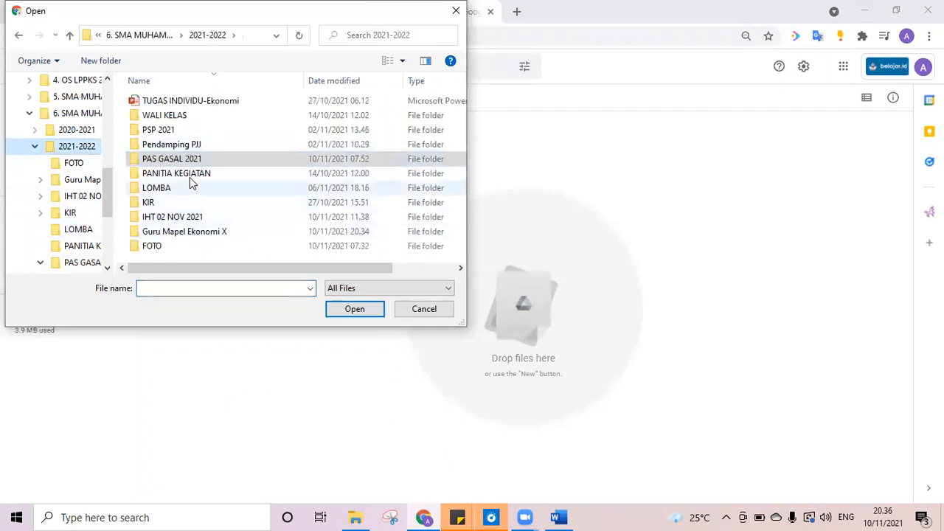
double_click(193, 232)
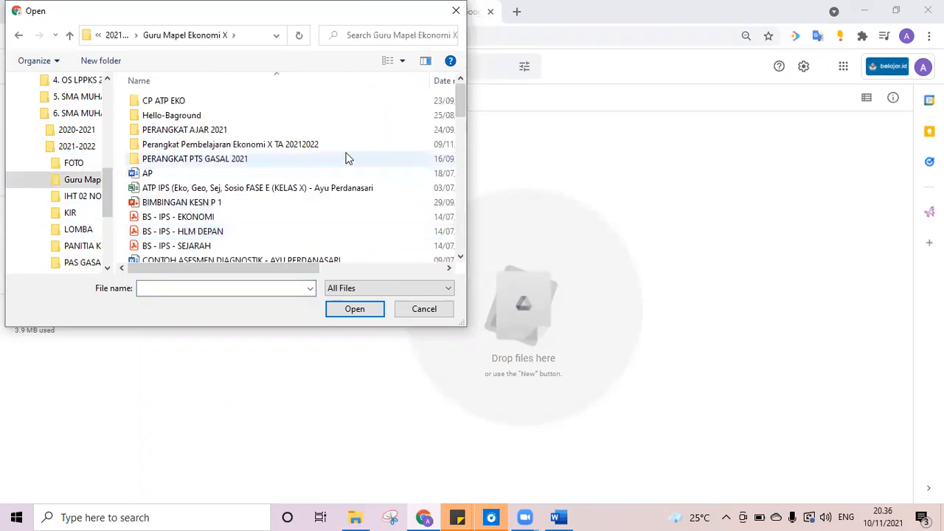
left_click_drag(458, 90, 460, 182)
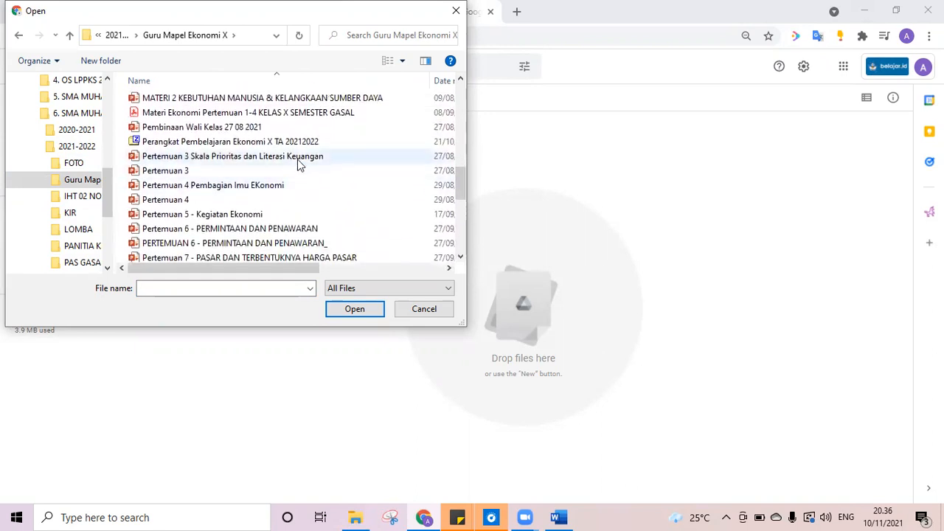
left_click(299, 160)
left_click(361, 309)
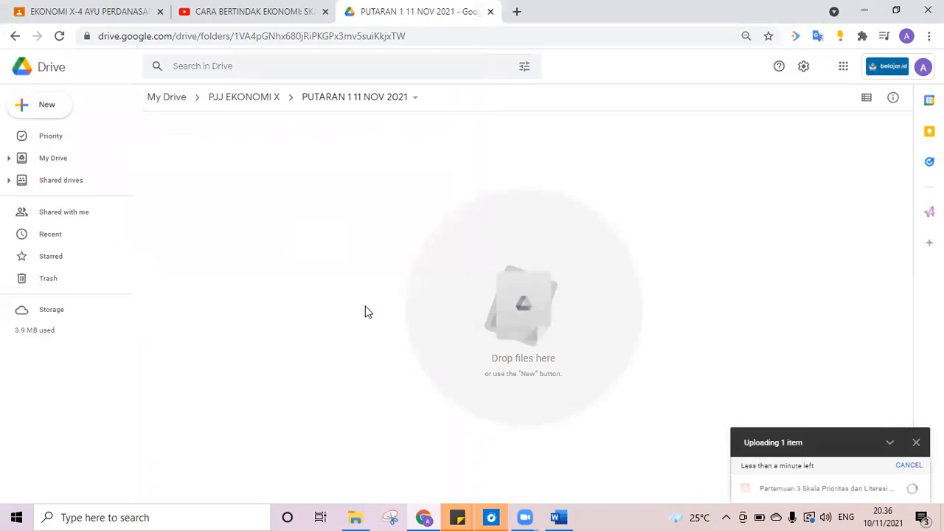
Cancel the running upload of the Pertemuan 3 presentation.
right_click(320, 236)
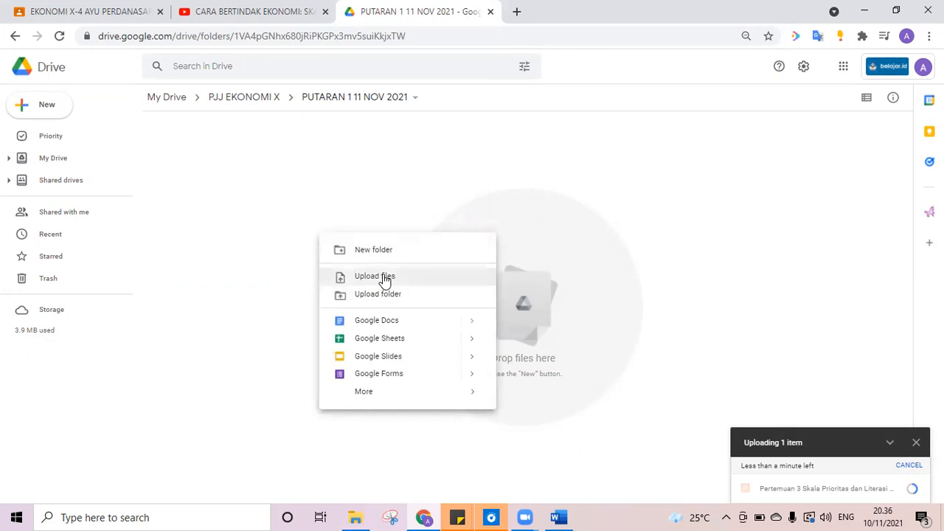
left_click(917, 443)
left_click(504, 303)
Upload "Pertemuan 3 Skala Prioritas dan Literasi Keuangan" again from Guru Mapel Ekonomi X into the PUTARAN 1 11 NOV 2021 folder.
right_click(293, 215)
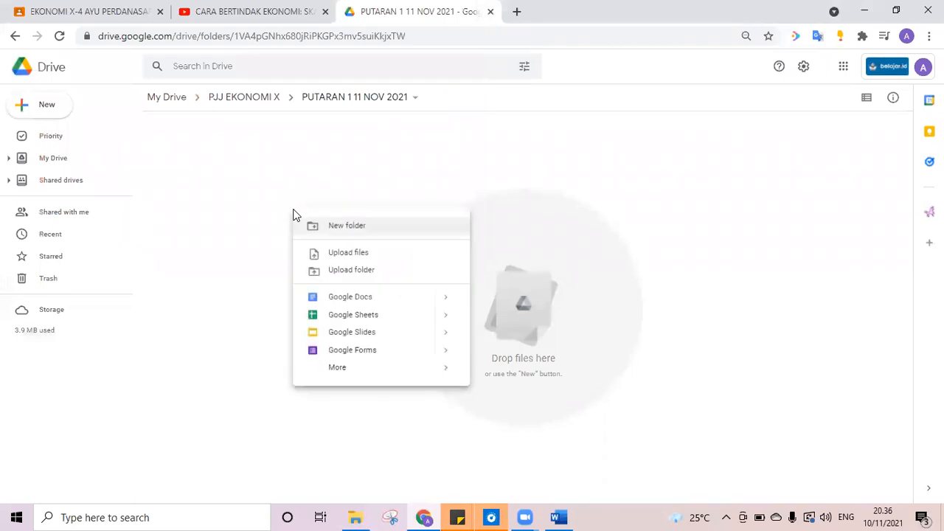
left_click(343, 253)
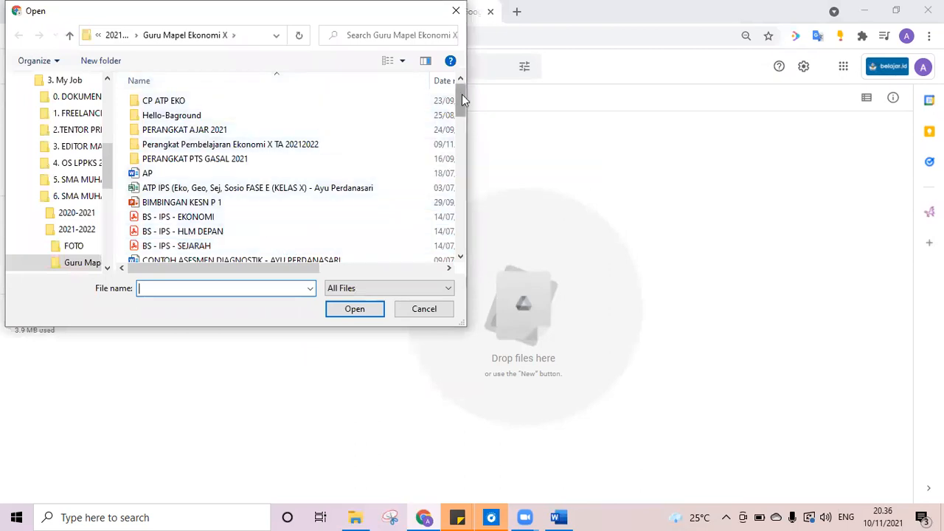
left_click_drag(457, 96, 478, 165)
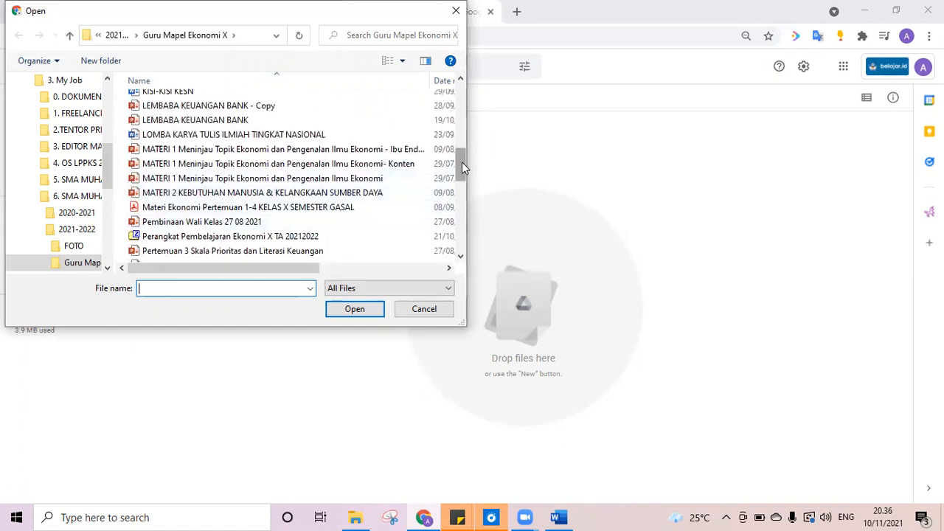
left_click(310, 250)
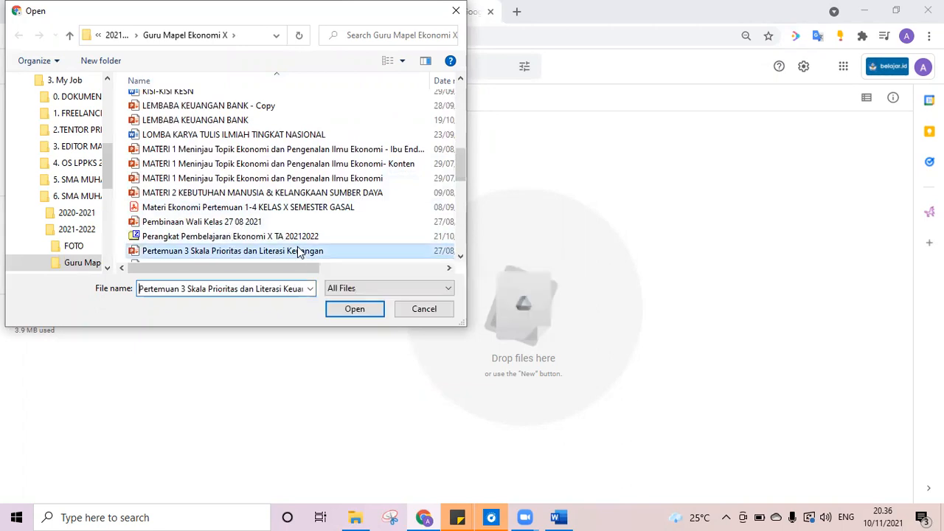
left_click(355, 309)
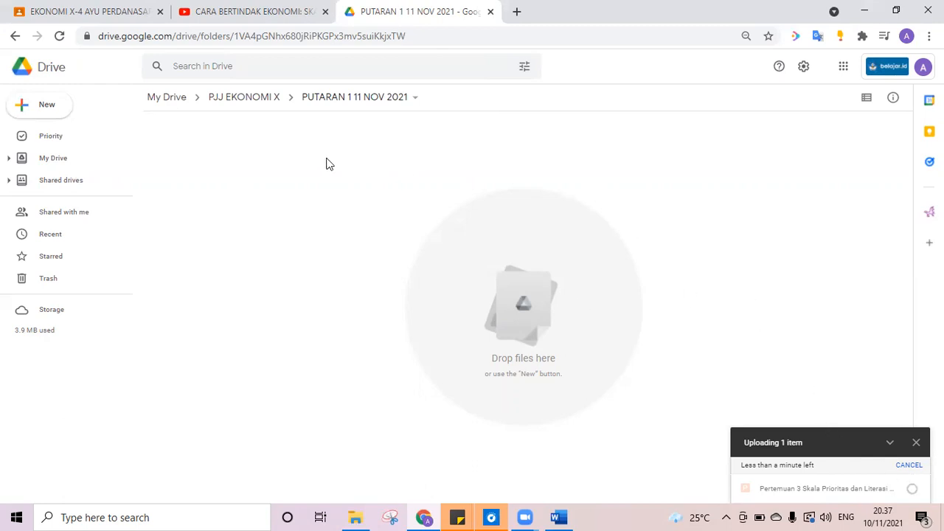
left_click(43, 102)
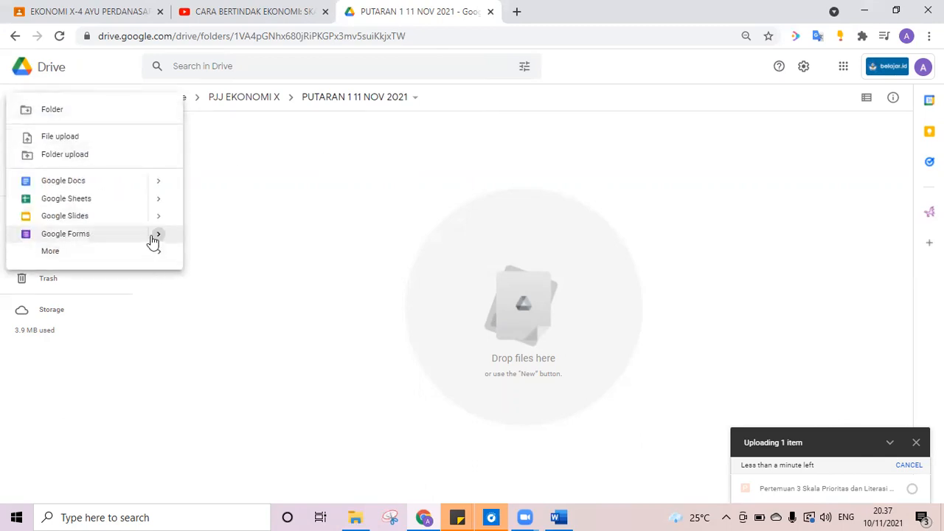
mouse_move(151, 243)
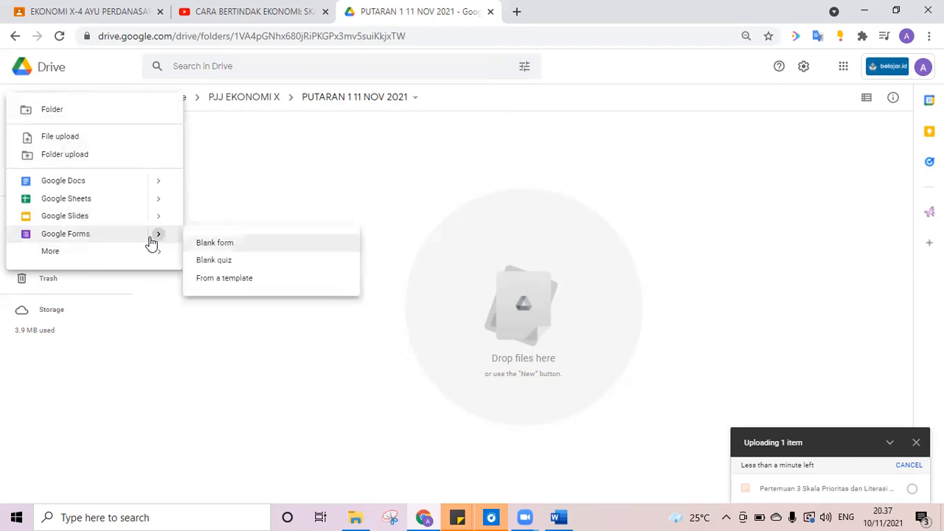
left_click_drag(320, 186, 42, 110)
left_click(42, 110)
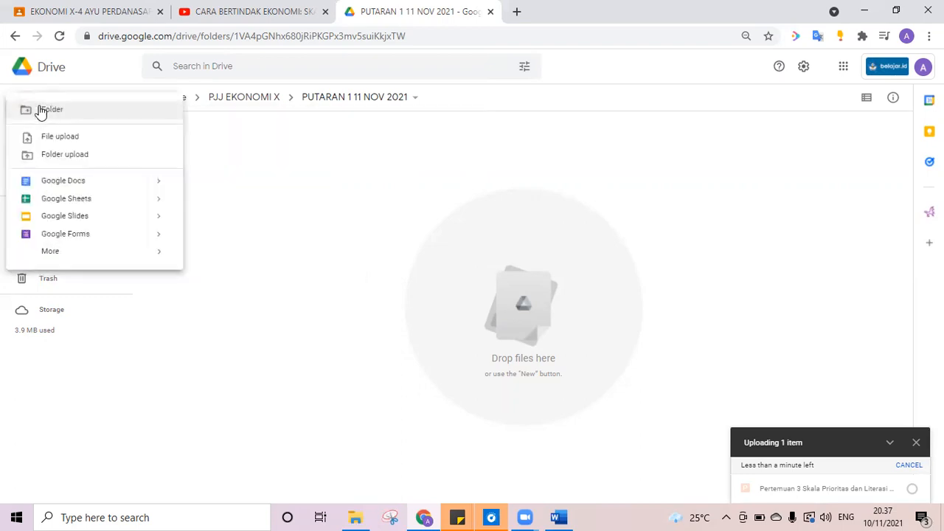
left_click(258, 161)
key("shift+f")
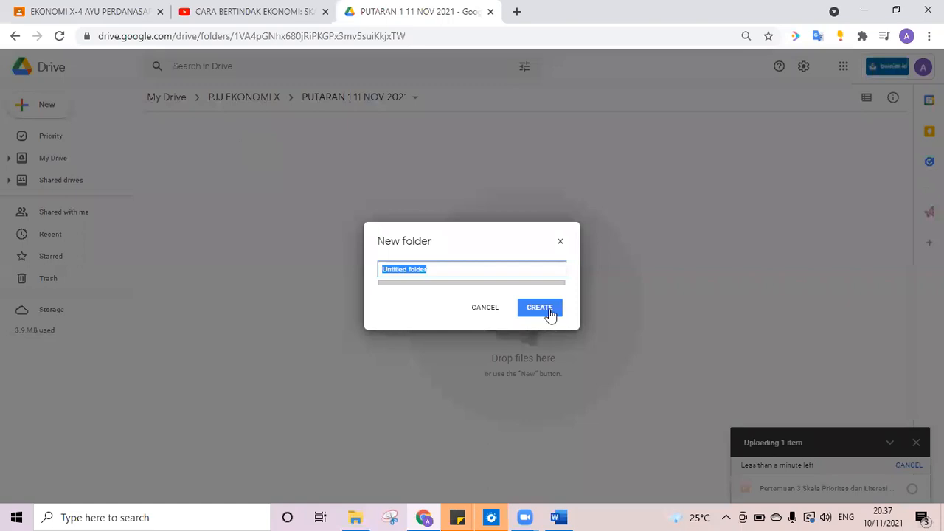
left_click(561, 244)
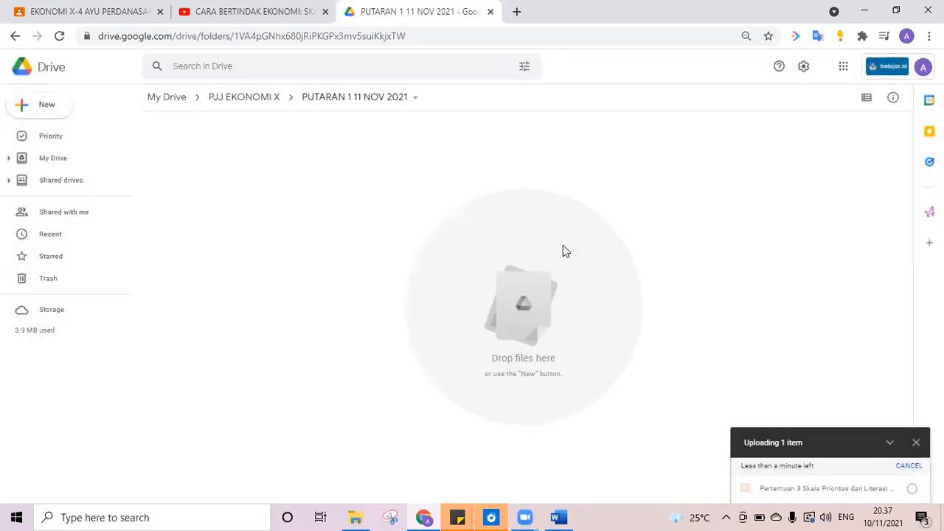
Create a blank Google Forms quiz in the PUTARAN 1 11 NOV 2021 folder.
left_click(27, 116)
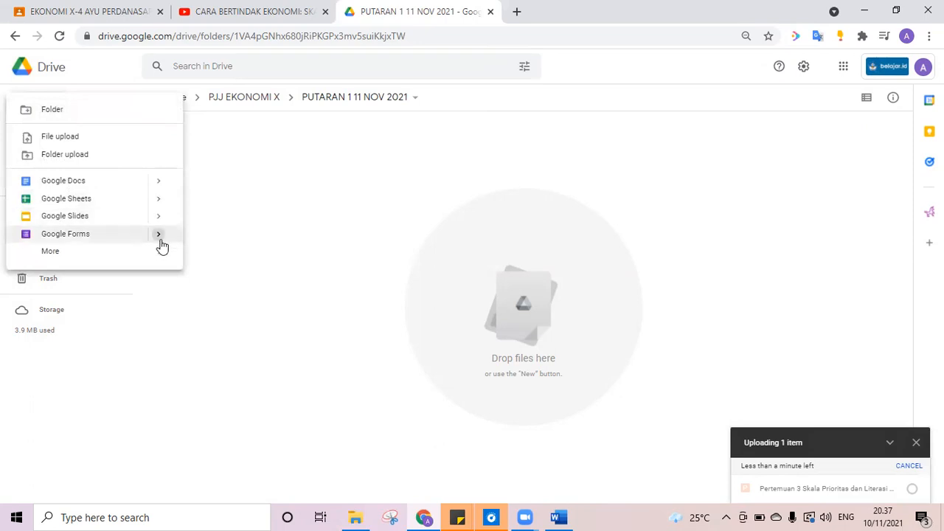
mouse_move(161, 247)
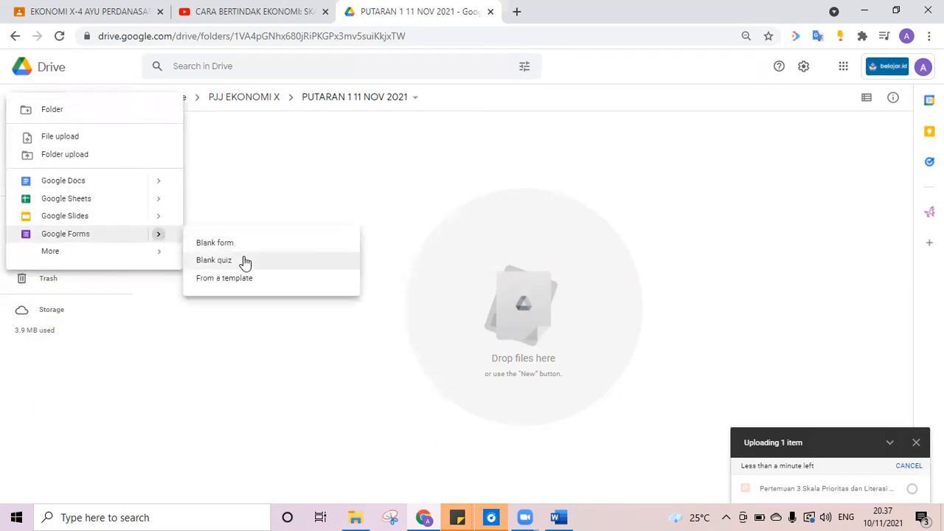
left_click(214, 260)
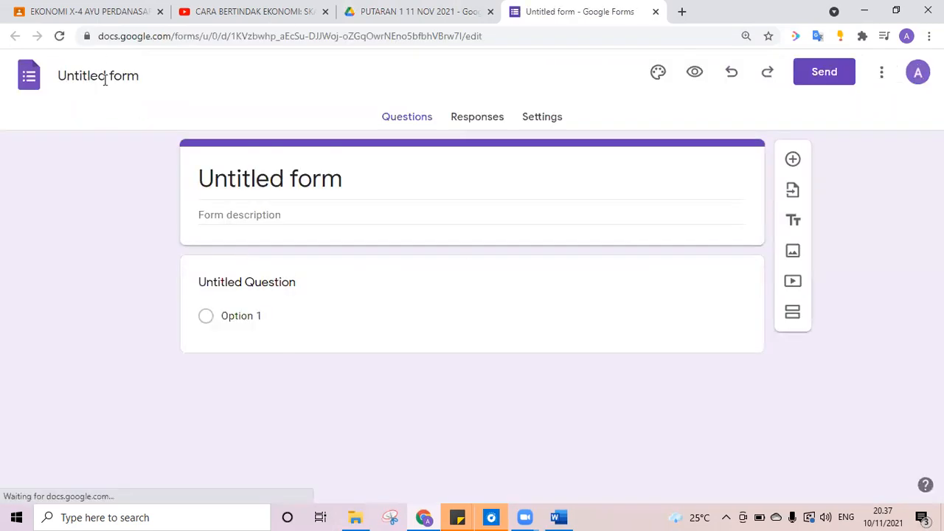
Name the form file and its title "POSTTEST SKALA PRIORITAS 11/10/2021", dismissing the Forms tour offer.
left_click(105, 82)
type("P")
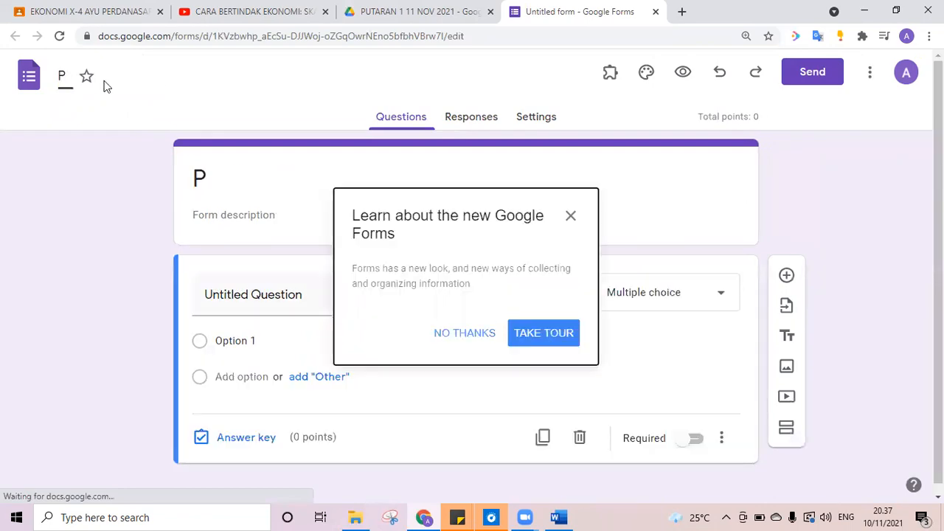
left_click(573, 215)
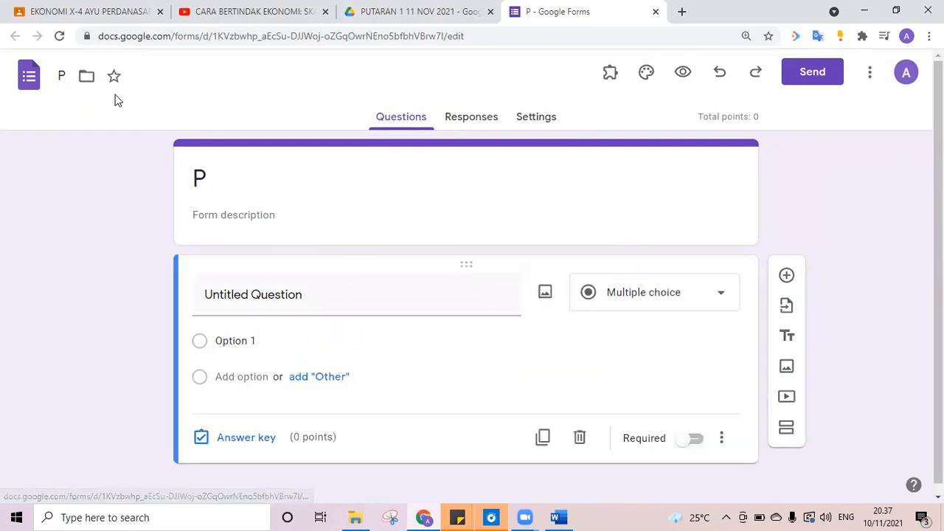
left_click(70, 73)
type("OSTTEST")
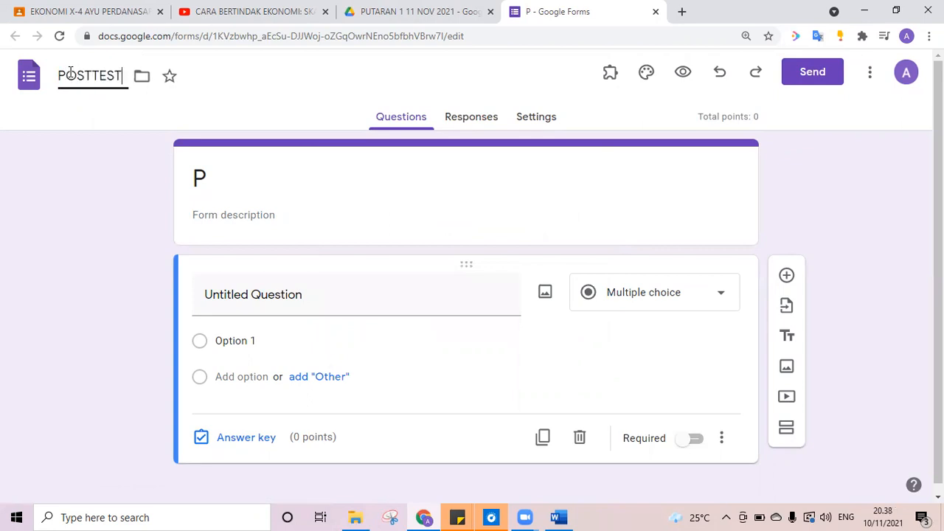
type(" SKALA PR")
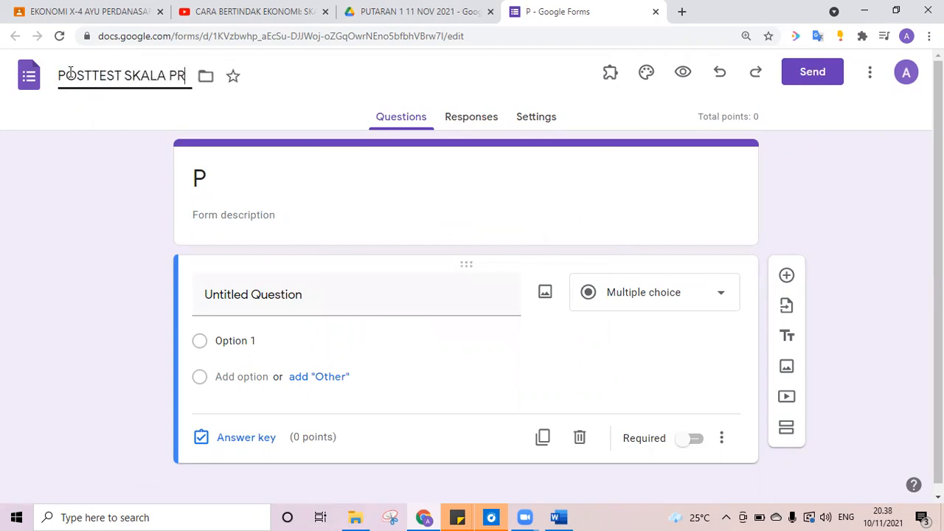
type("IORITAS")
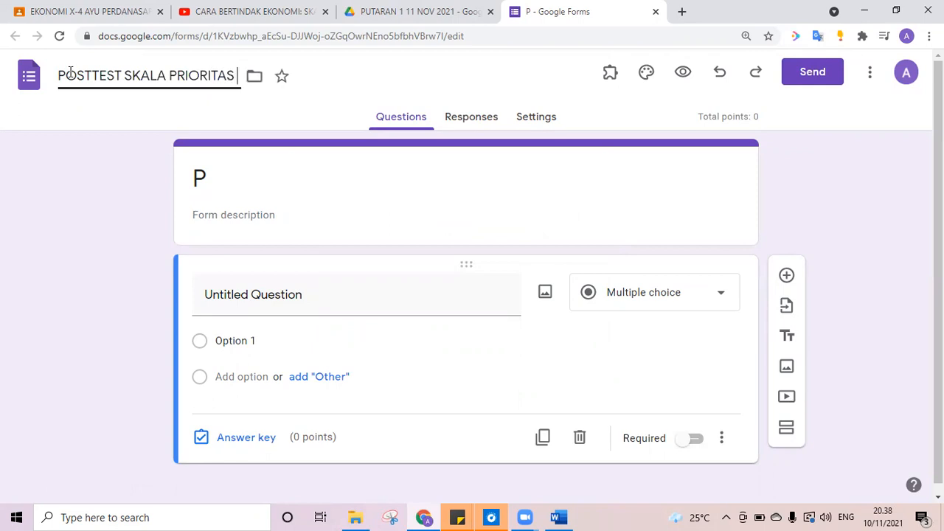
type(" 11/")
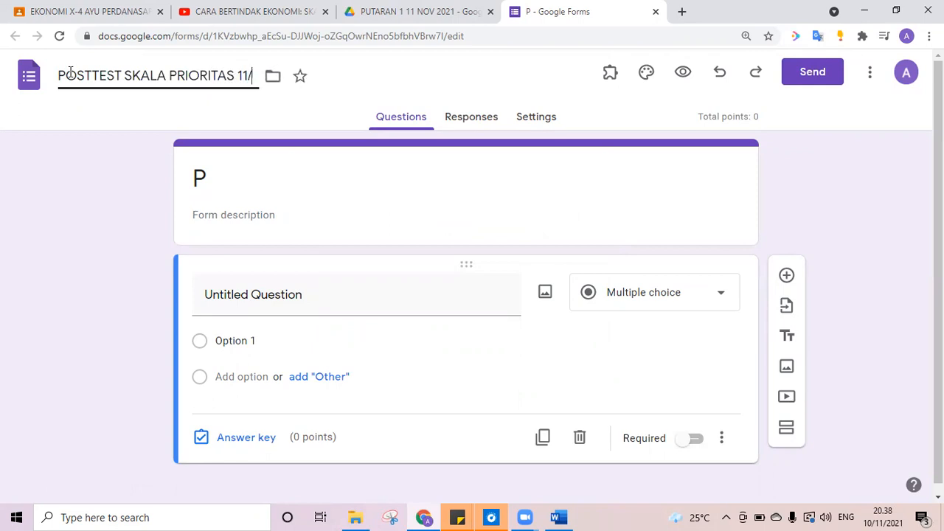
type("10/2021")
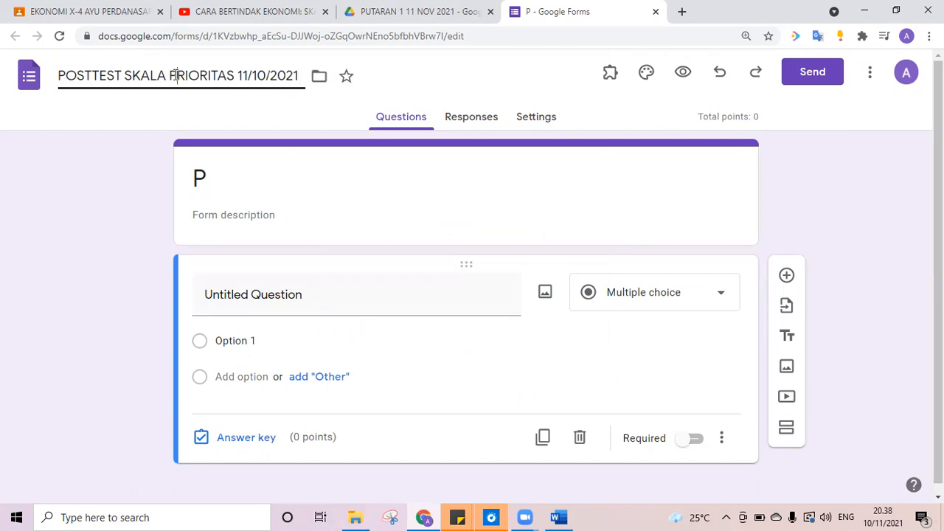
left_click(239, 182)
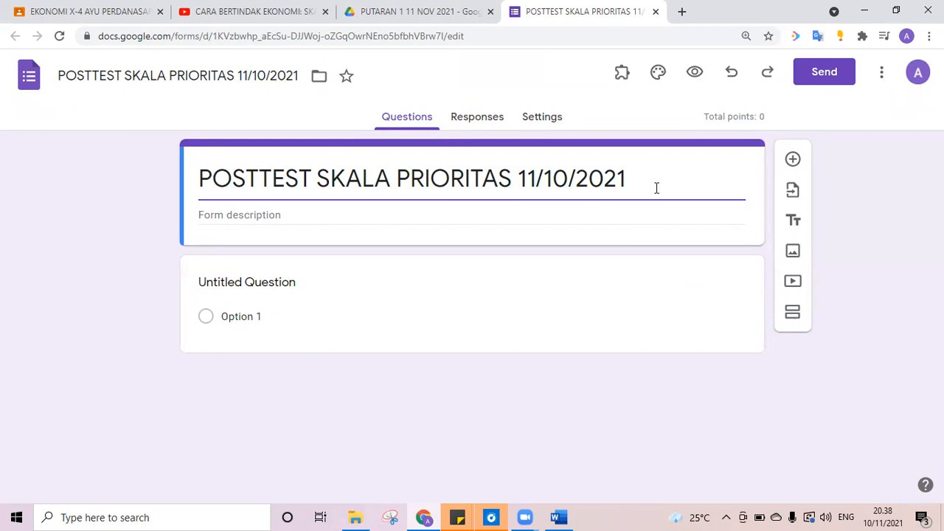
Apply the coloured-pencils header image from the Work and School themes and set the theme colour to yellow #dfc700.
left_click(658, 76)
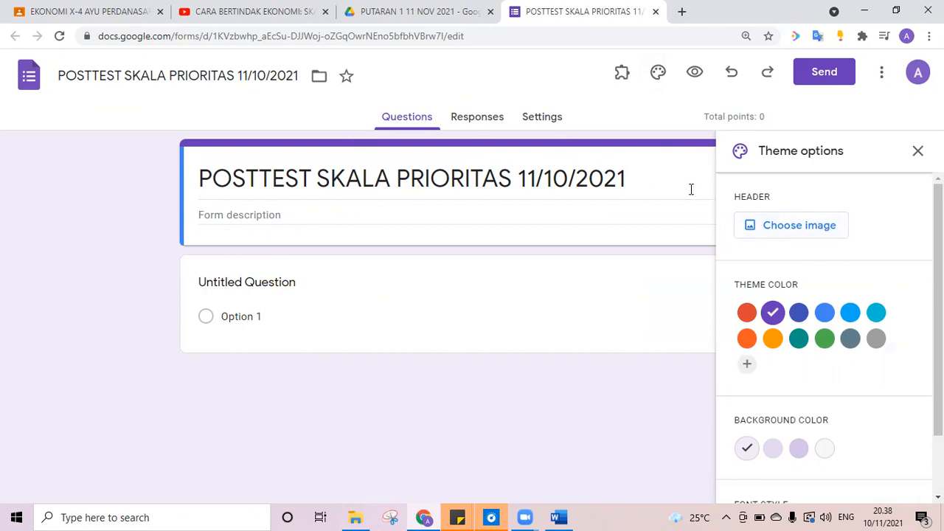
left_click(783, 233)
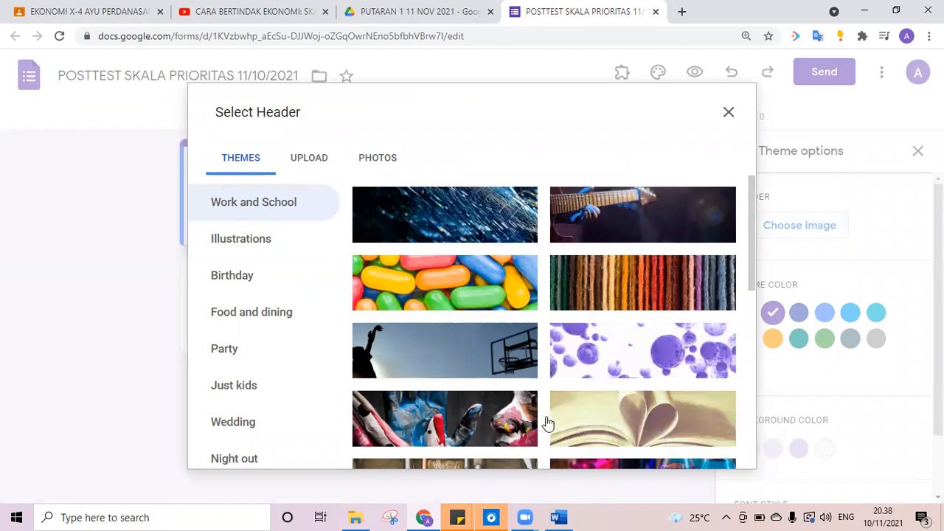
mouse_move(753, 258)
left_mouse_down()
mouse_move(761, 318)
mouse_move(760, 297)
left_mouse_up()
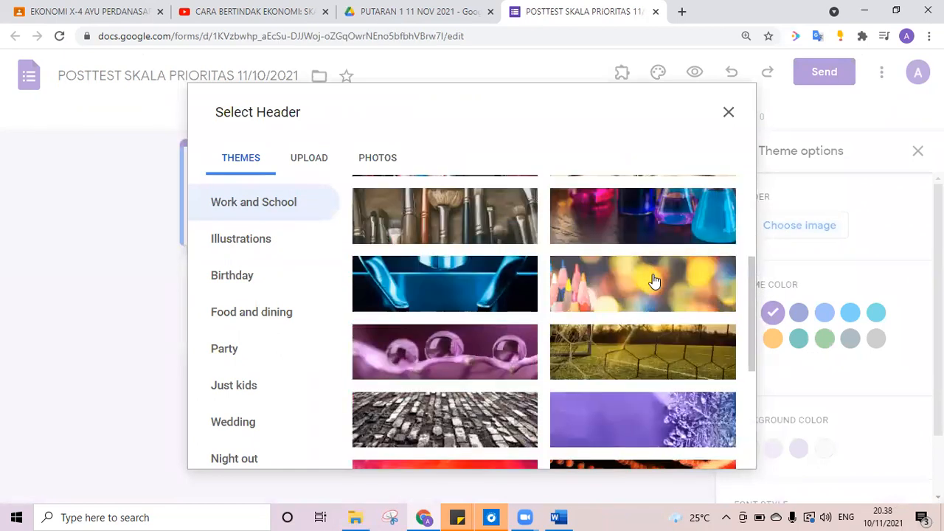
left_click(653, 281)
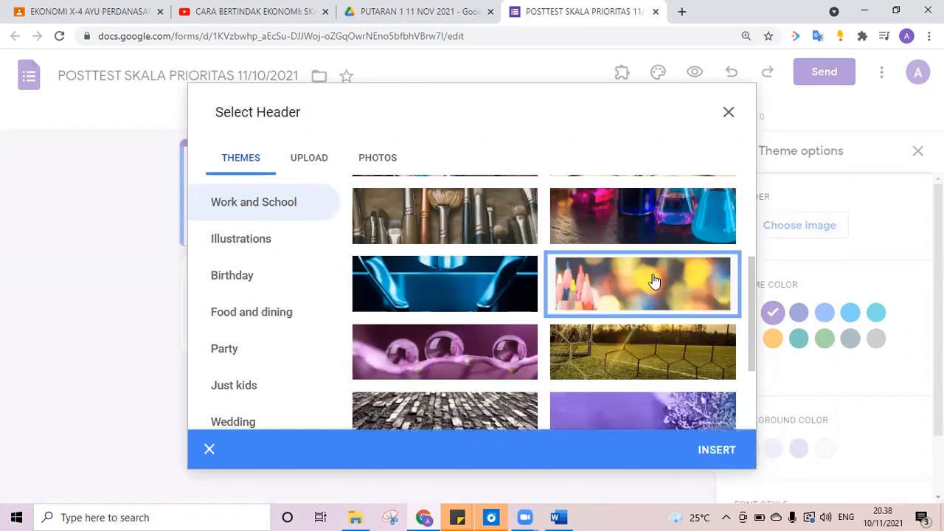
left_click(718, 449)
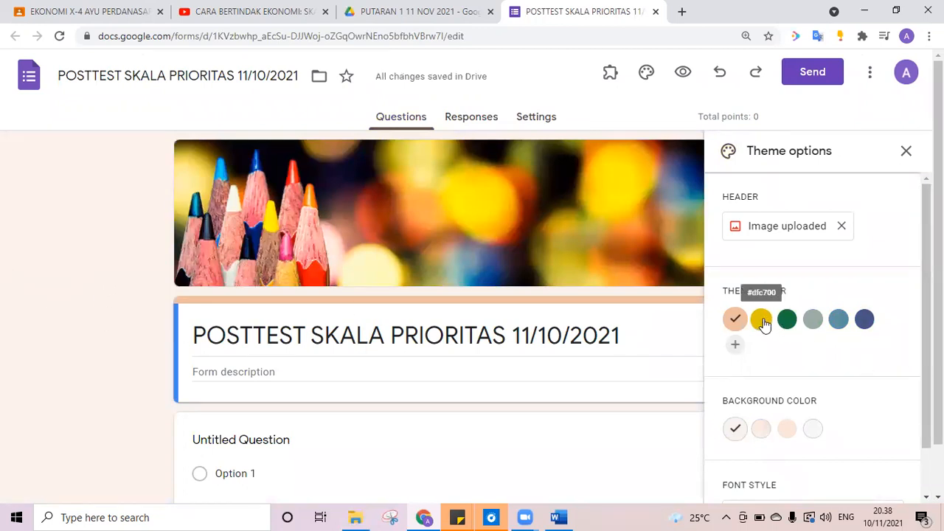
left_click(762, 320)
left_click(913, 153)
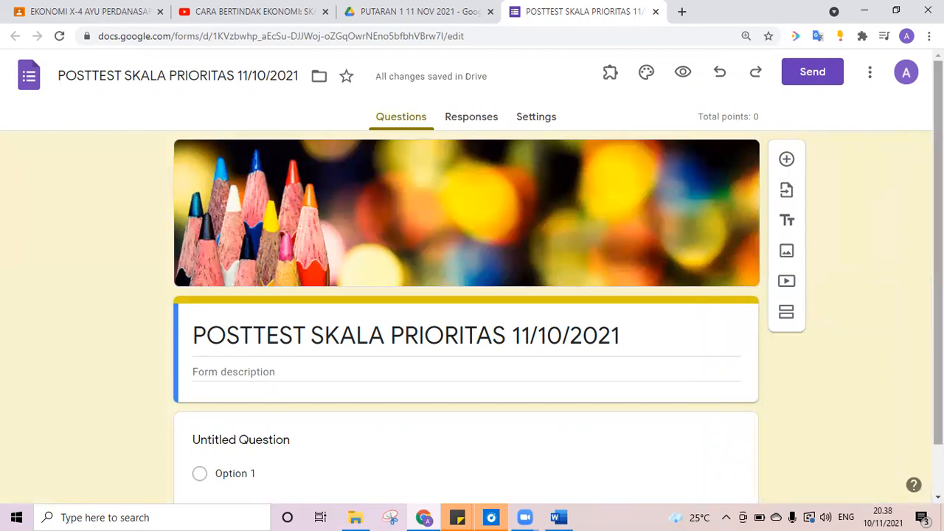
Replace the first question's placeholder title with "NAMA".
right_click(939, 210)
scroll(938, 210, "down", 1)
left_click(939, 210)
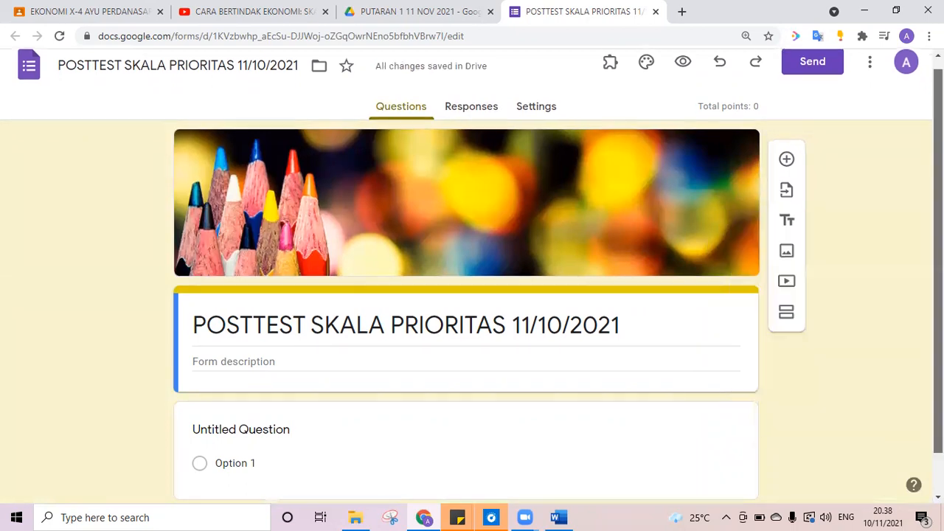
scroll(500, 331, "down", 1)
left_click(270, 407)
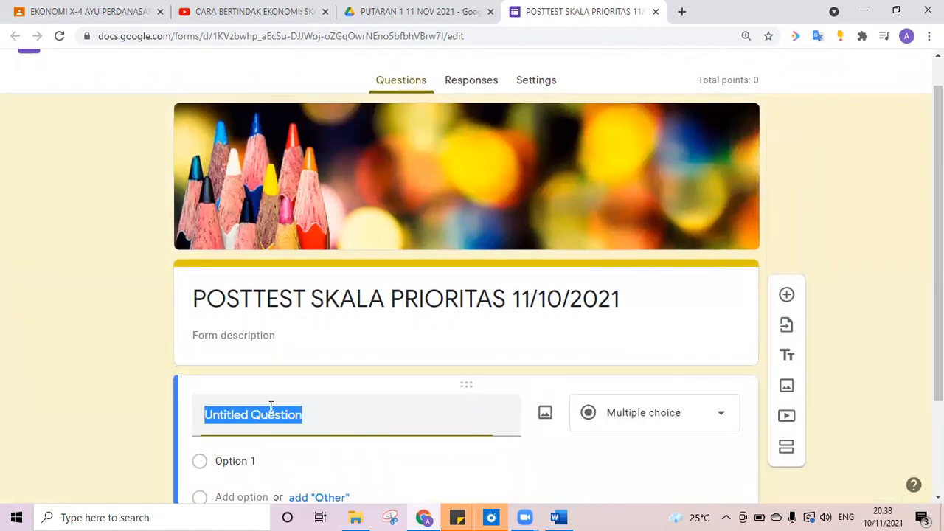
type("NAMA")
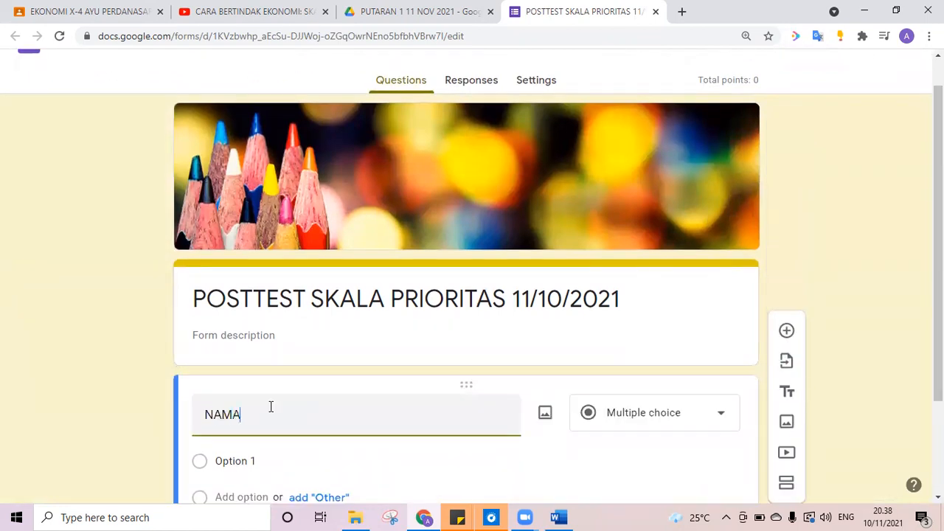
left_click_drag(938, 221, 938, 297)
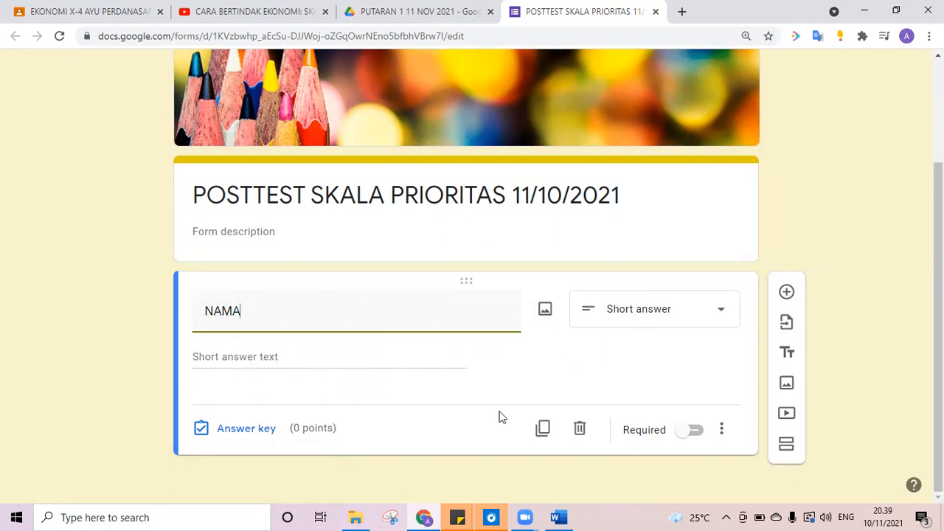
Switch to File Explorer, open "daftar nama kelas X XI dan XII - SHARE PJJ 2122 v5" from 2021-2022 > Pendamping PJJ, and show the class X-4 list.
mouse_move(354, 515)
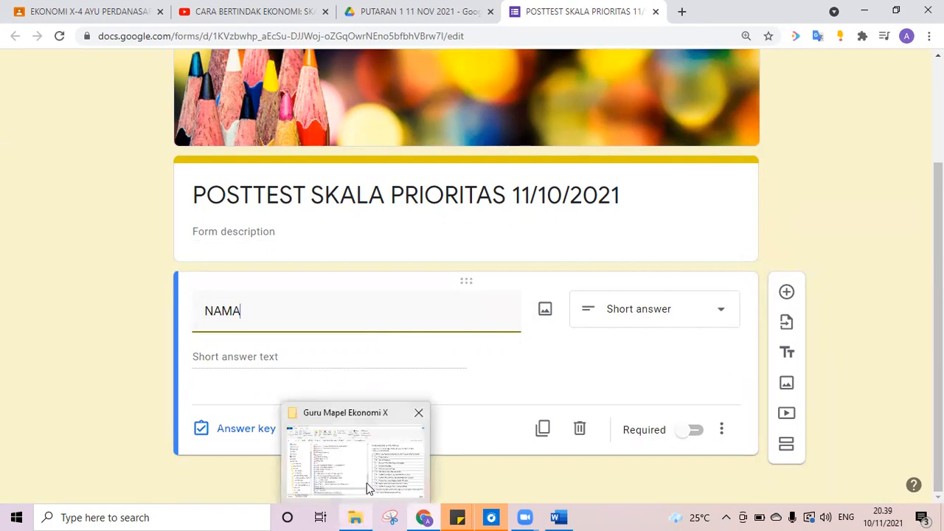
left_click(369, 489)
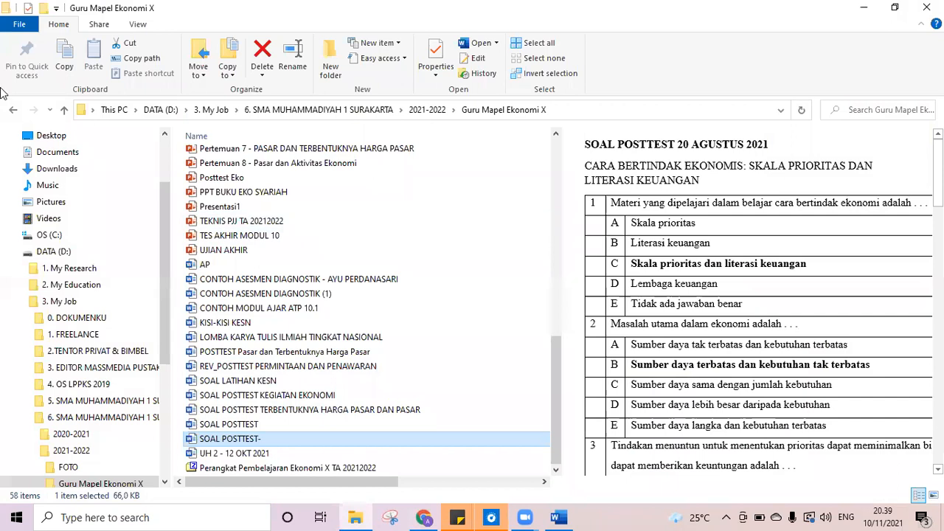
left_click(11, 110)
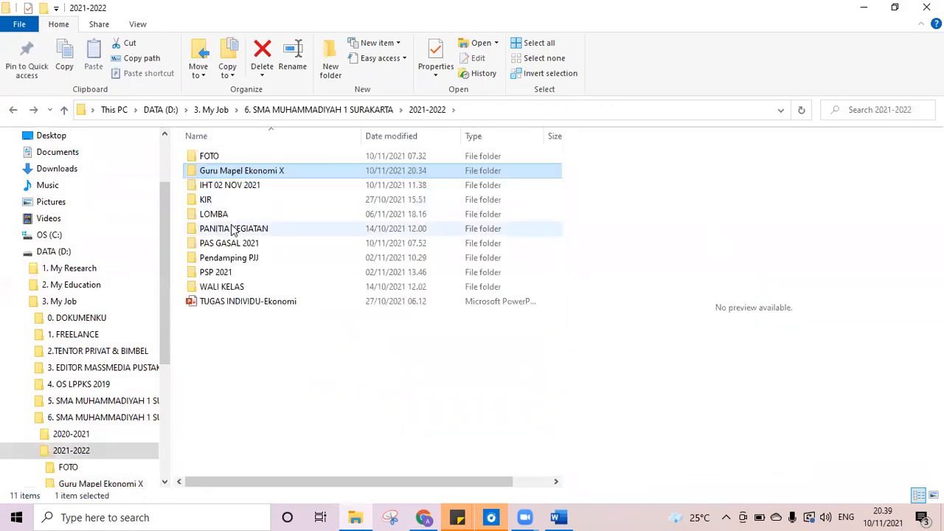
left_click(243, 262)
double_click(244, 259)
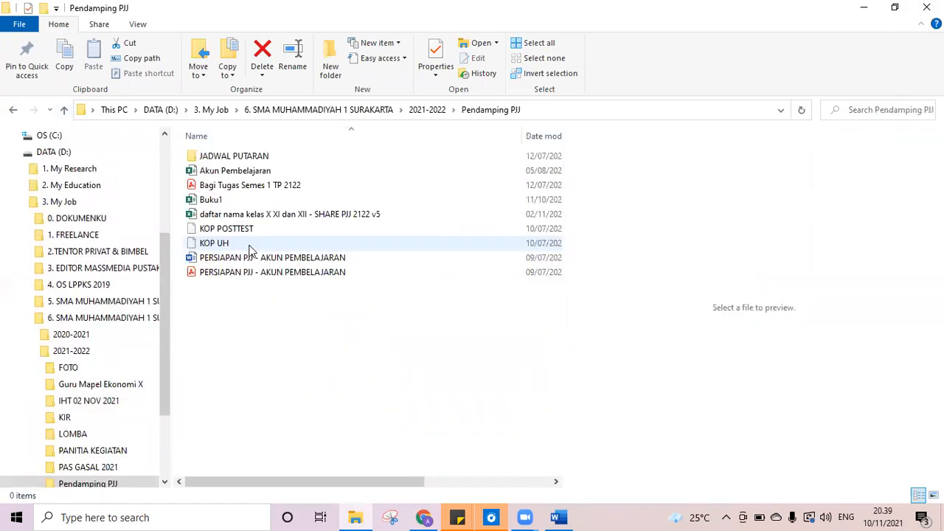
double_click(271, 214)
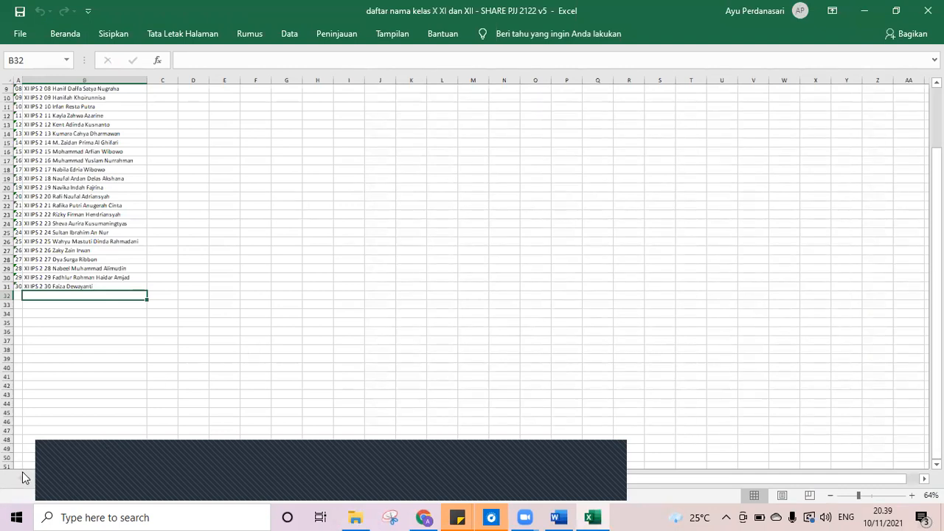
left_click(181, 479)
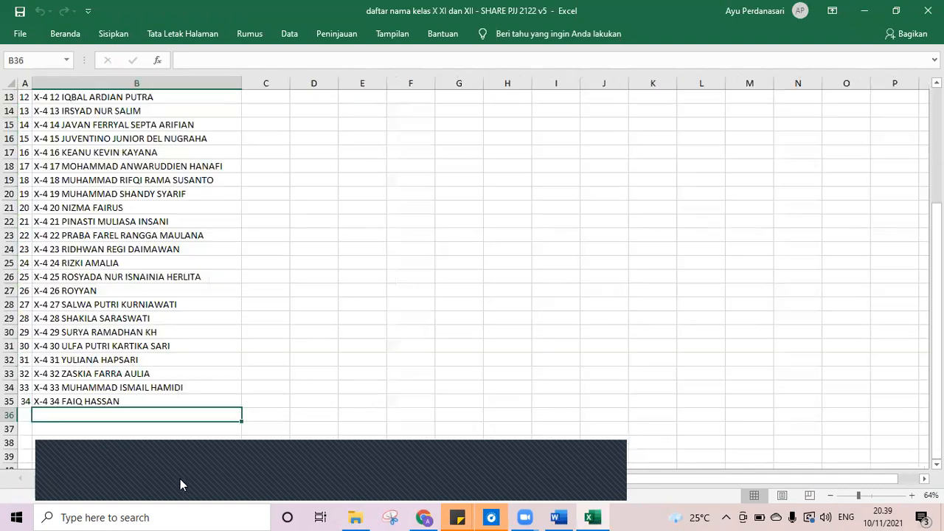
left_click_drag(937, 346, 937, 229)
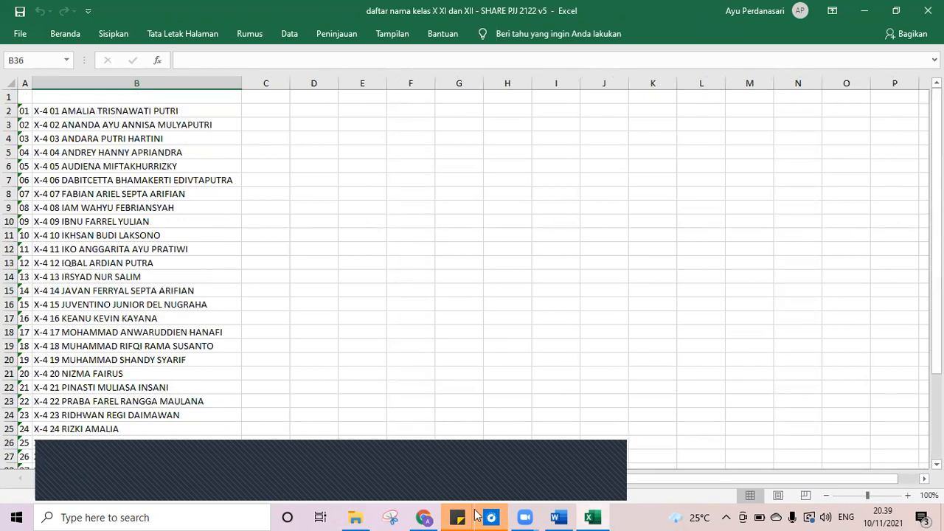
Return to the form in Chrome and change the NAMA question's answer type to Dropdown.
left_click(424, 517)
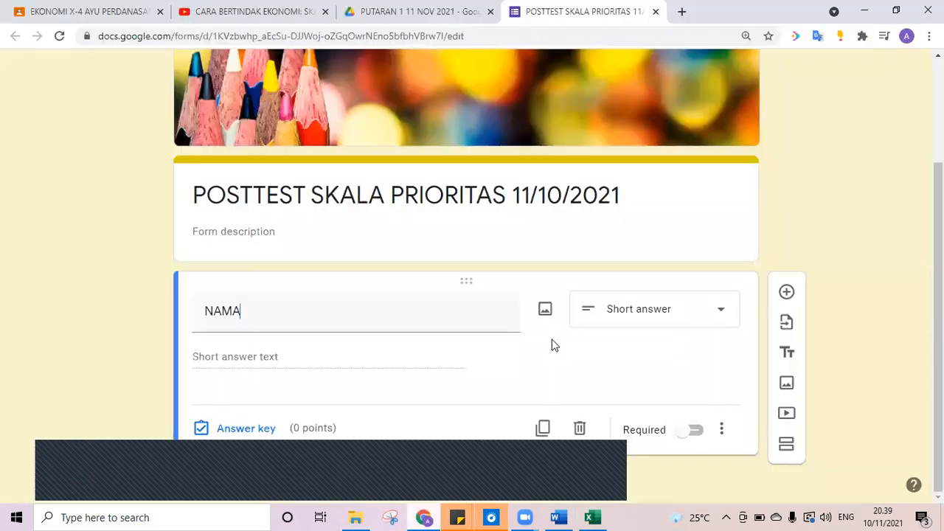
left_click(635, 318)
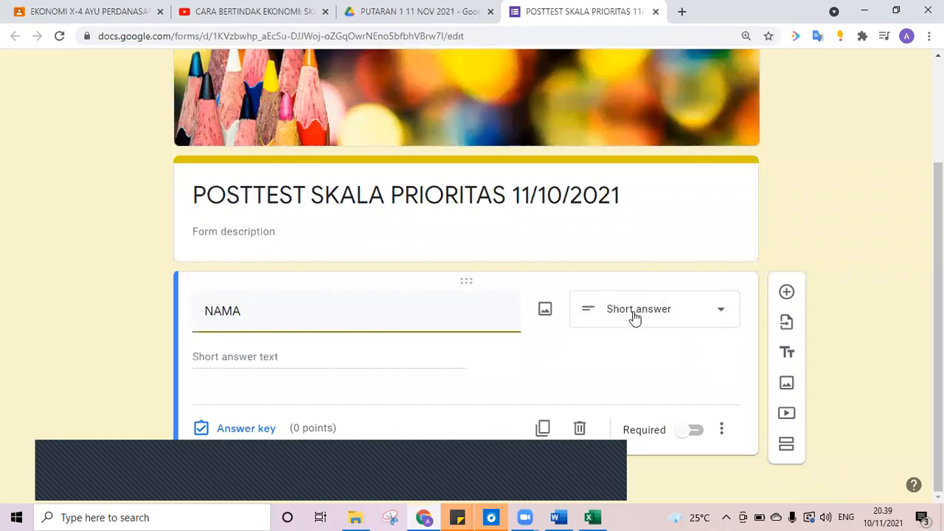
left_click(652, 250)
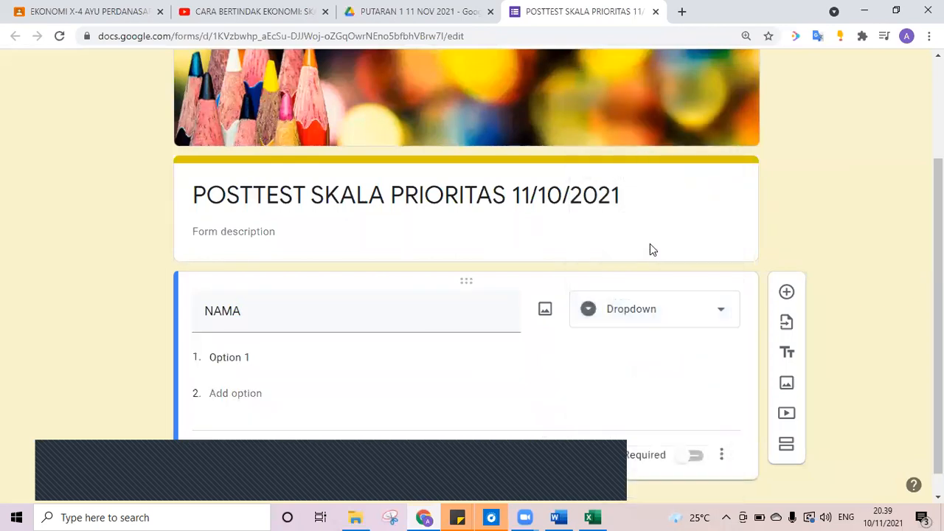
Switch to the class list workbook in Excel and copy all class X-4 student names in cells B2:B35.
left_click(567, 515)
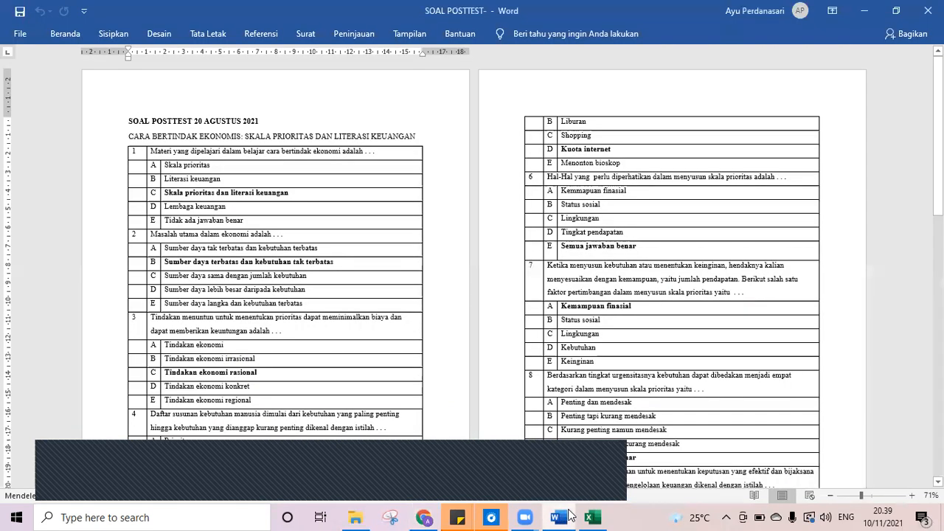
left_click(565, 517)
left_click(594, 518)
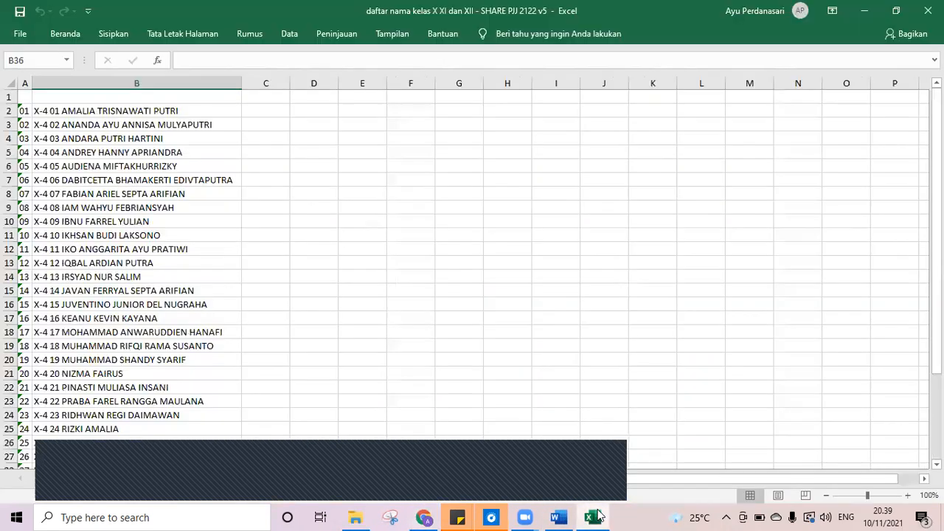
left_click_drag(188, 112, 194, 233)
left_click(189, 245)
left_click_drag(166, 112, 150, 447)
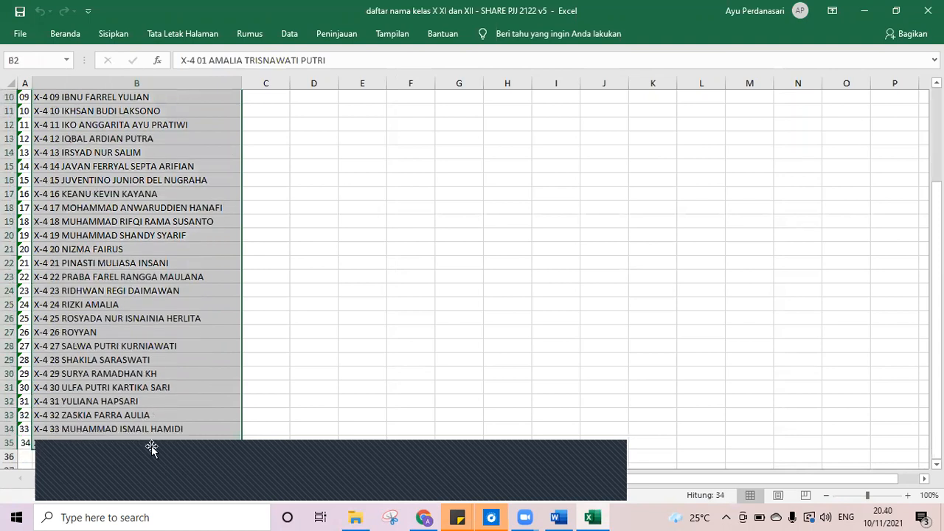
key("ctrl+c")
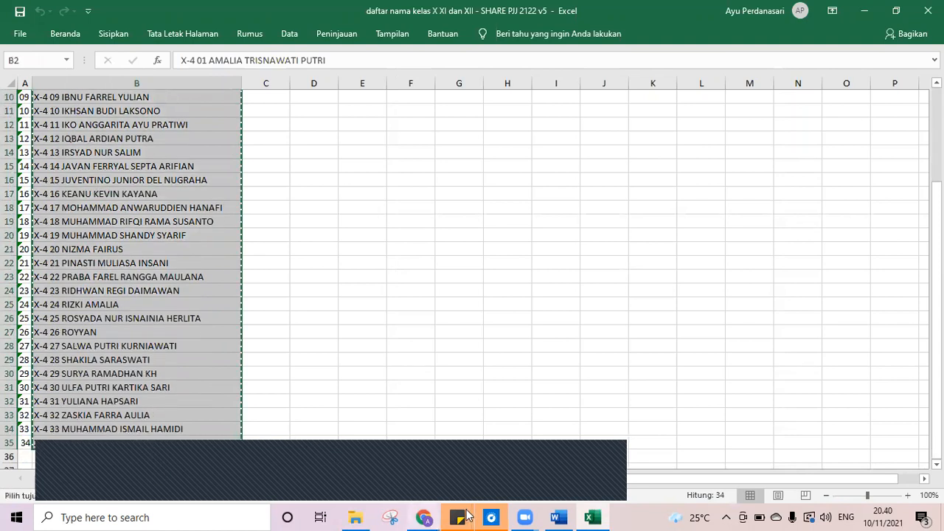
Paste the copied X-4 student names into the form's NAMA dropdown as its options, starting at the first option.
left_click(428, 516)
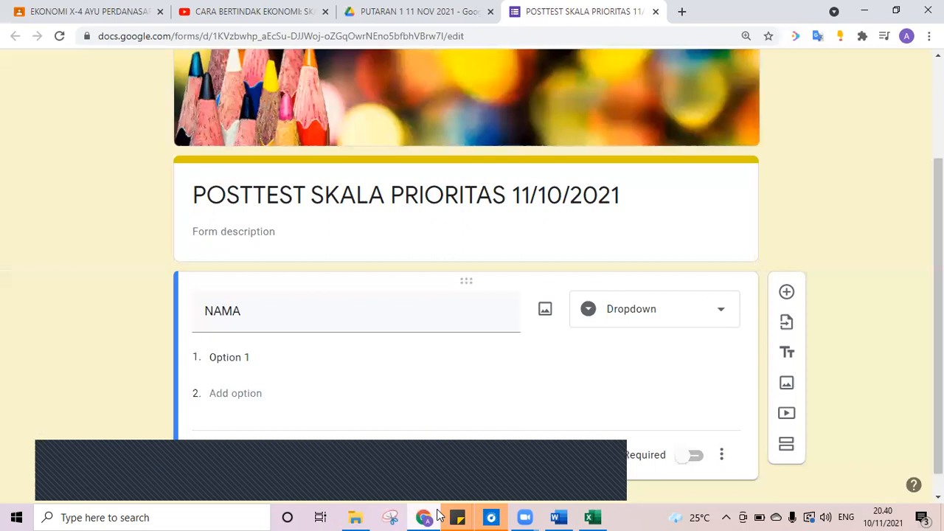
left_click(241, 359)
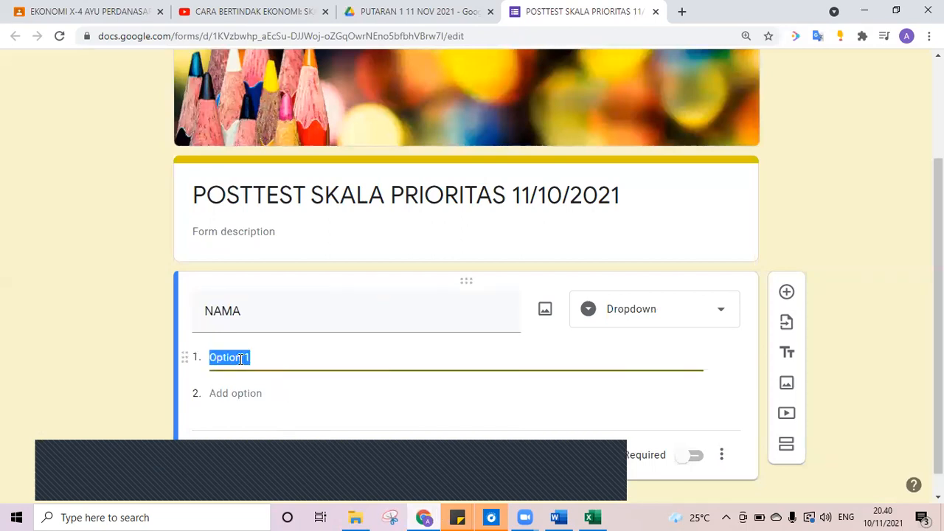
key("ctrl+v")
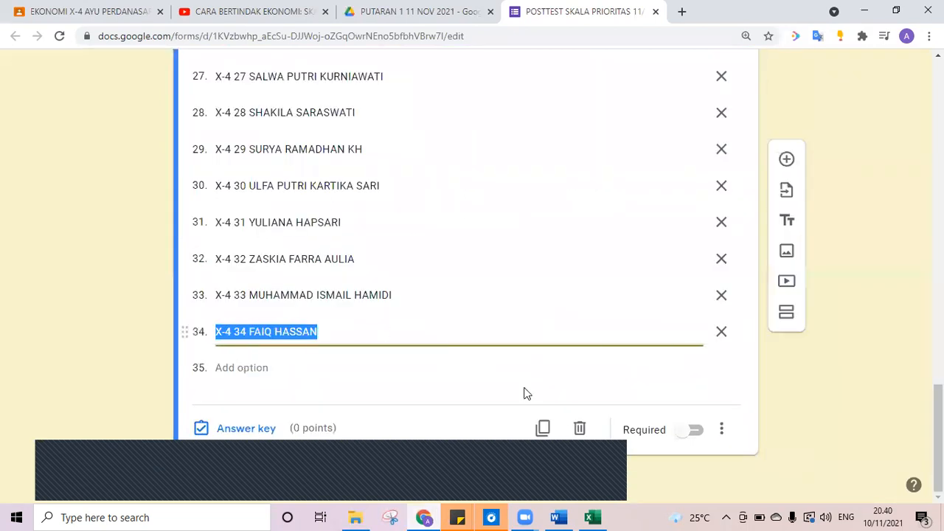
Make the NAMA dropdown question required and check its student-name options.
left_click(692, 434)
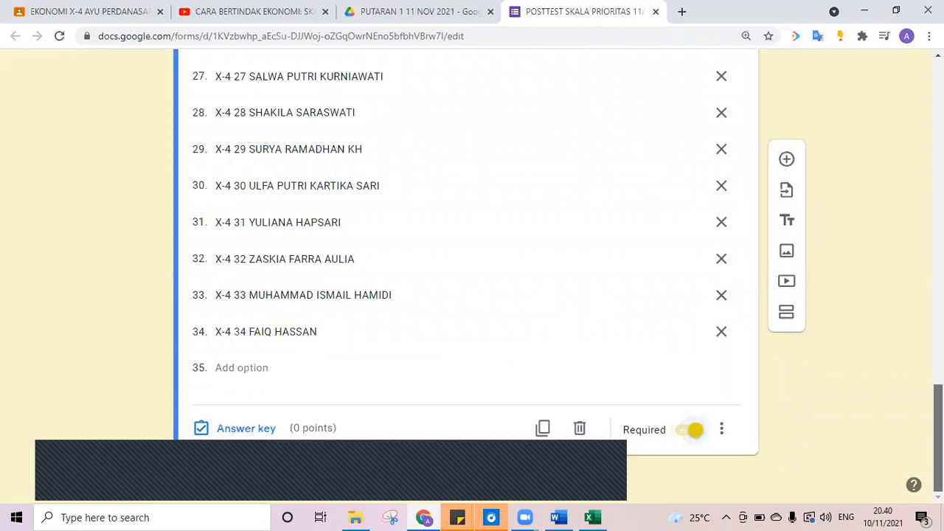
scroll(902, 237, "up", 20)
scroll(905, 168, "down", 4)
scroll(905, 168, "down", 1)
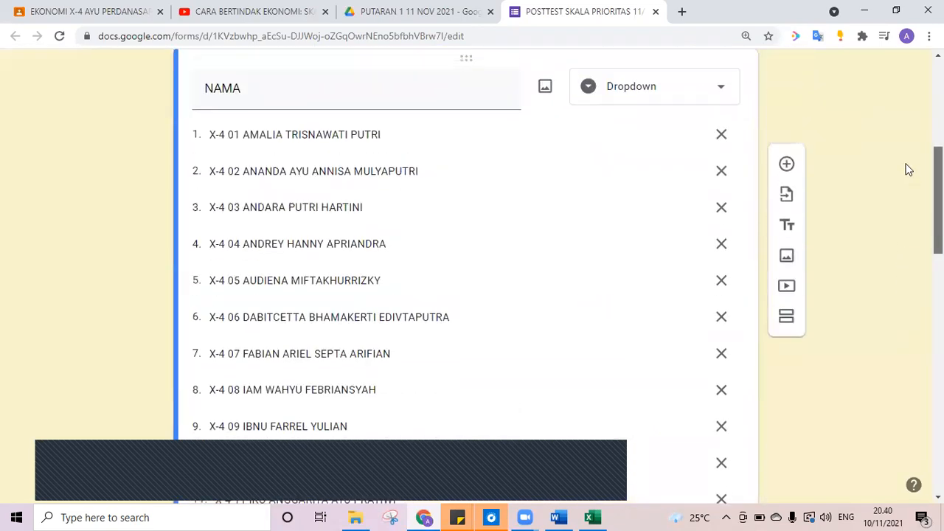
scroll(897, 147, "up", 5)
scroll(891, 118, "down", 3)
scroll(892, 137, "up", 2)
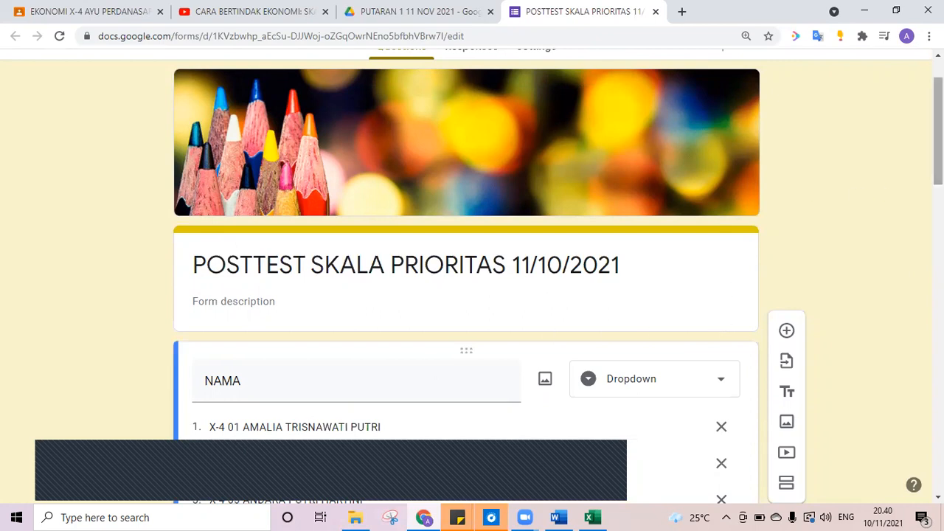
mouse_move(939, 132)
left_mouse_down()
mouse_move(939, 112)
mouse_move(938, 163)
mouse_move(938, 116)
left_mouse_up()
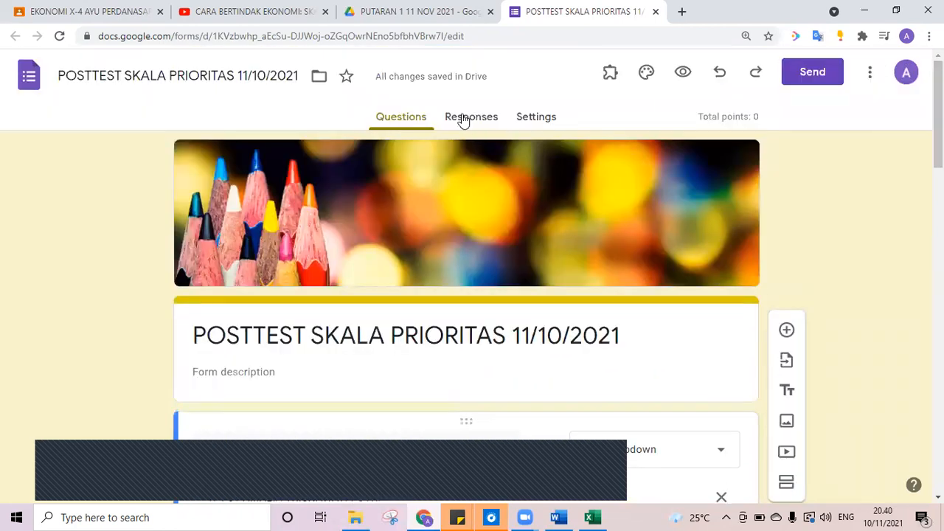
Open the form's responses and switch accepting responses off and back on.
left_click(463, 121)
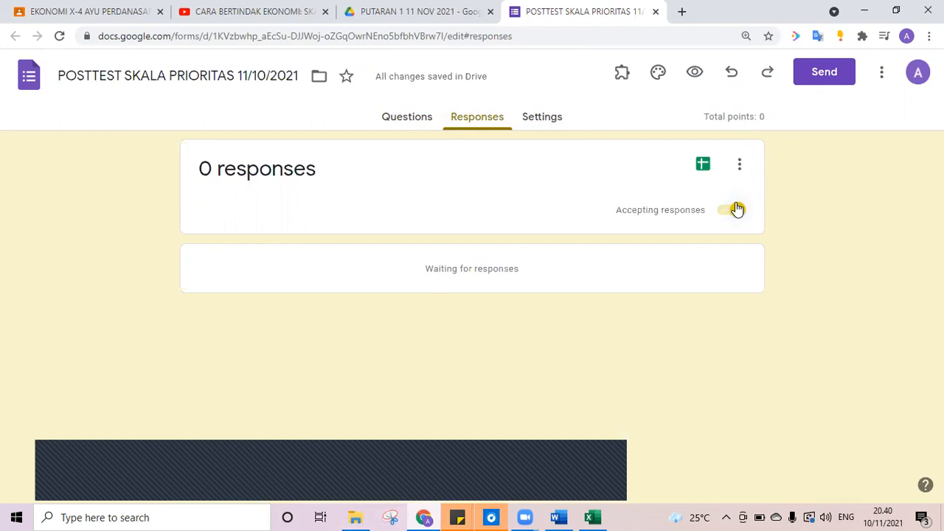
left_click(736, 209)
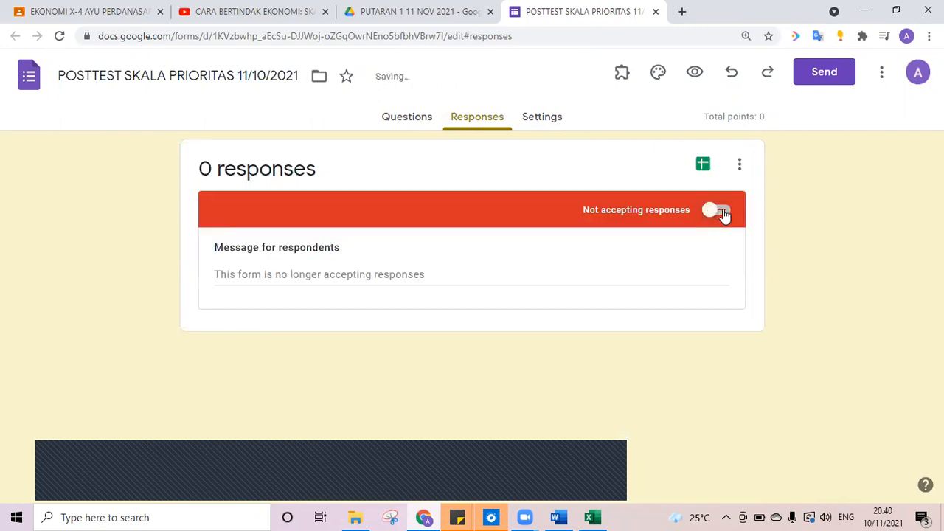
left_click(724, 212)
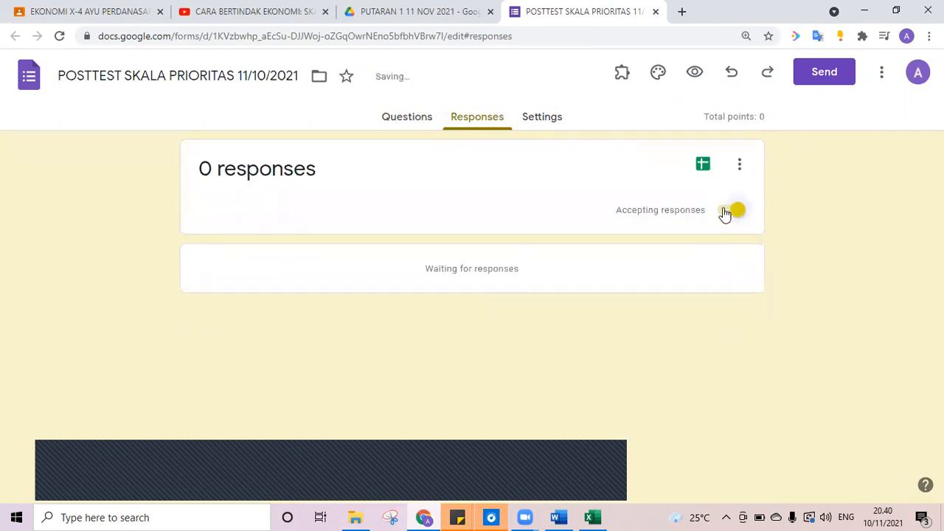
Examine the form's quiz settings: grade release, locked mode, respondent settings and default question point value.
left_click(521, 115)
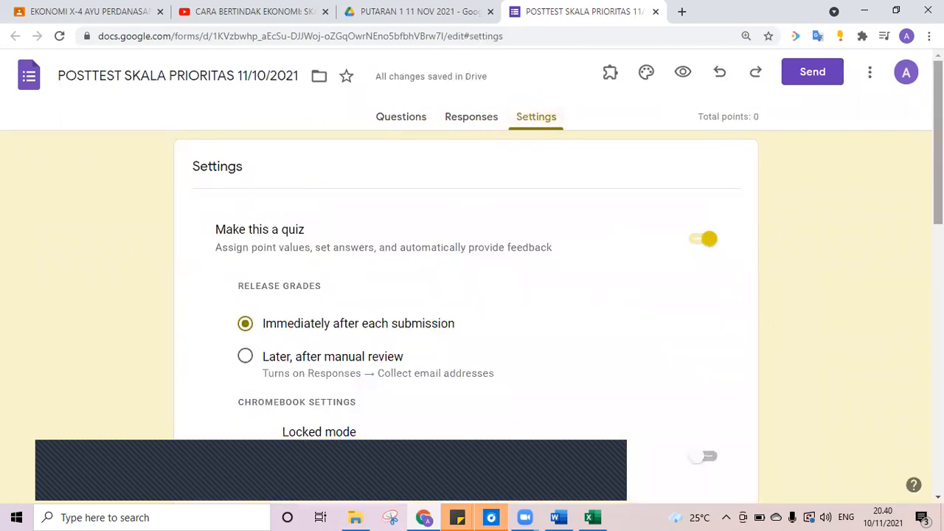
left_click_drag(938, 127, 937, 190)
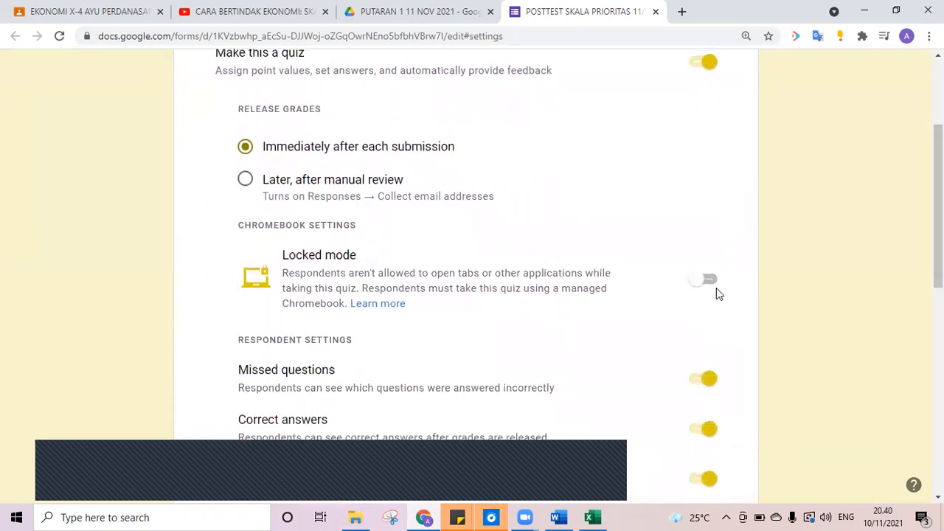
left_click(705, 282)
left_click(703, 285)
left_click(245, 147)
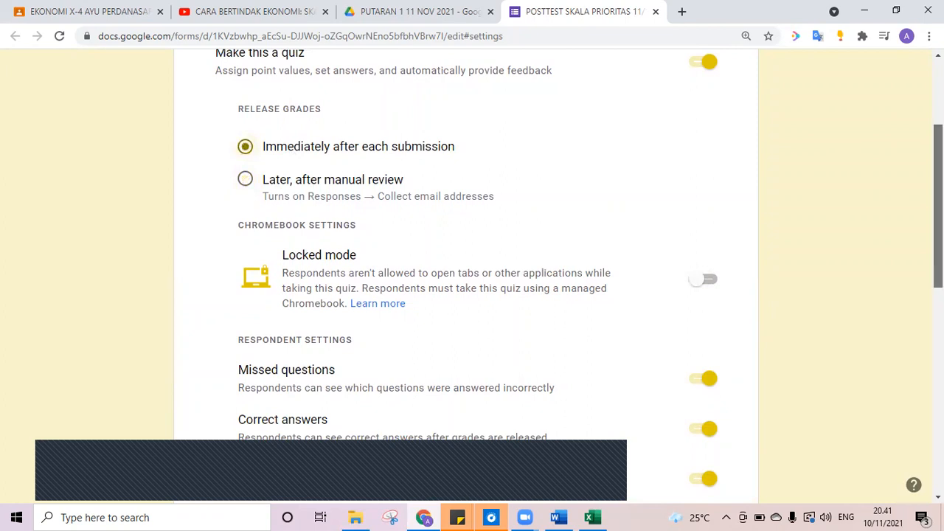
scroll(472, 295, "down", 3)
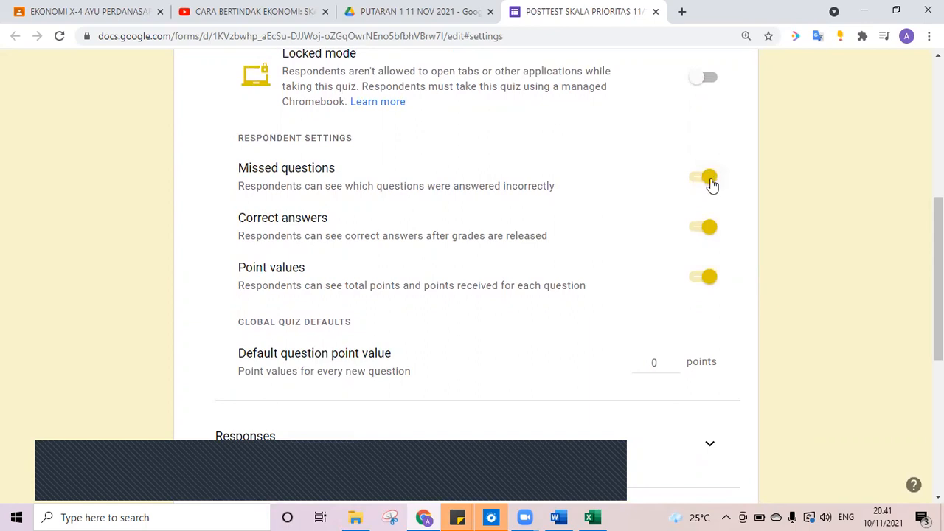
double_click(663, 365)
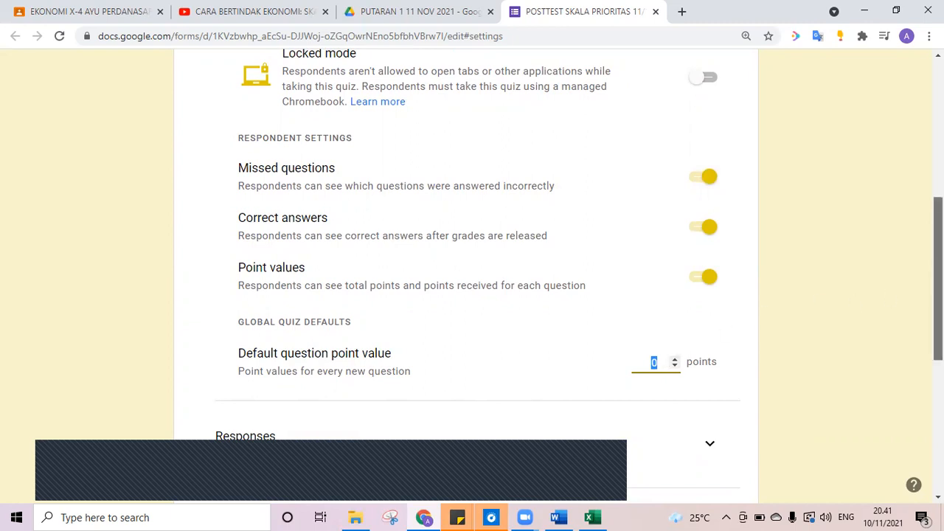
scroll(938, 280, "down", 3)
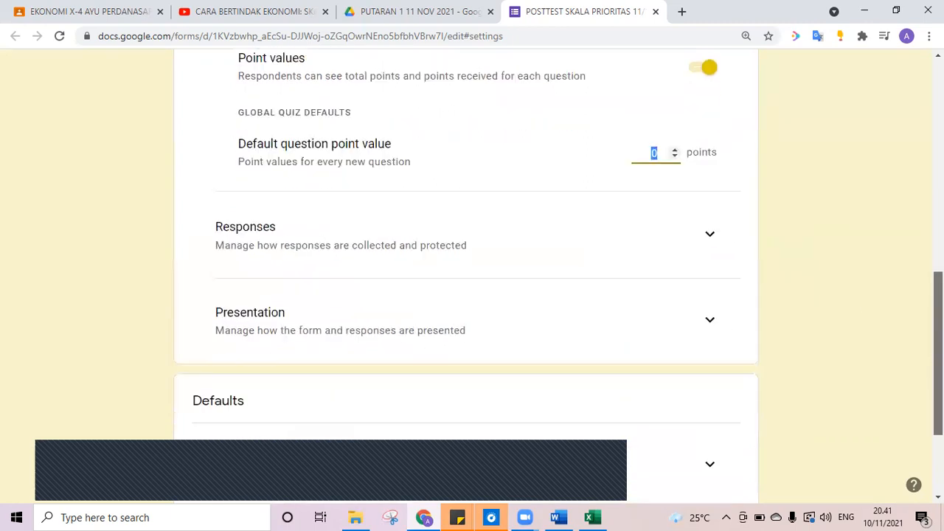
Expand the response settings and turn off the restriction to users in Kementerian Pendidikan dan Kebudayaan (SMA) and its trusted organizations.
left_click(712, 227)
left_click_drag(938, 295, 939, 339)
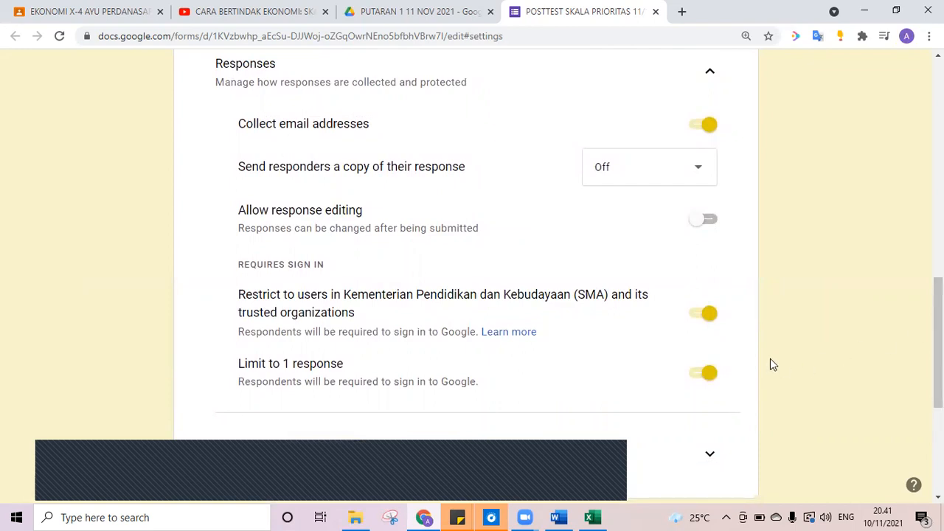
left_click(708, 314)
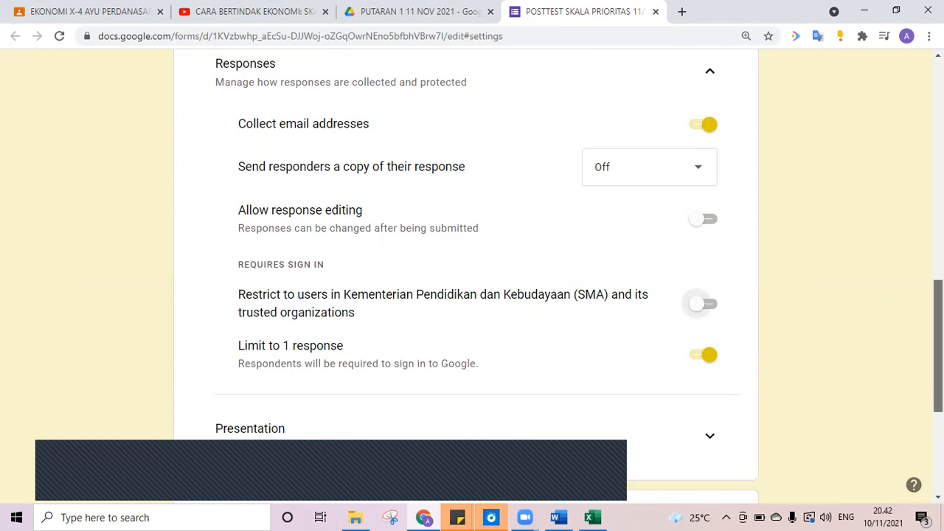
Expand the presentation settings, open the confirmation message for editing and clear its text.
scroll(939, 347, "down", 2)
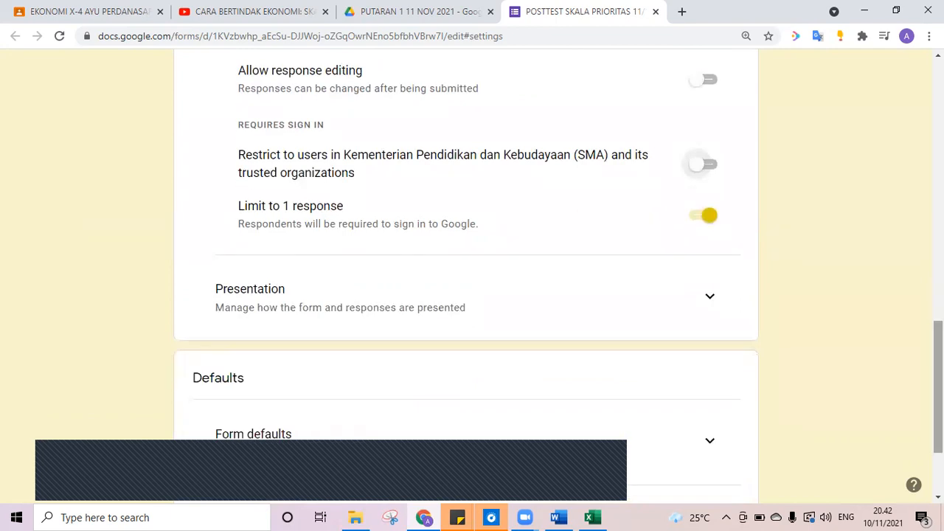
left_click(713, 299)
left_click_drag(939, 324, 938, 384)
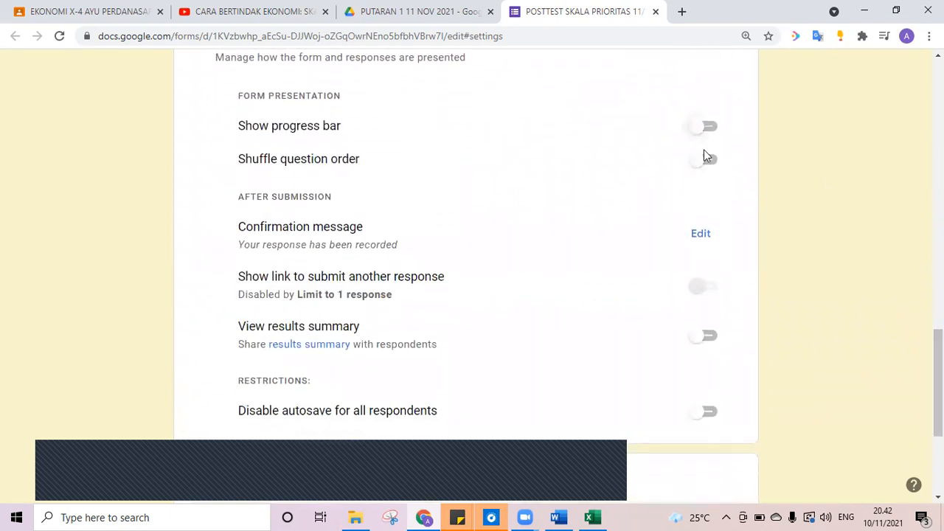
left_click(702, 236)
left_click(524, 245)
key("BackSpace")
key("BackSpace")
key("BackSpace")
key("BackSpace")
key("BackSpace")
key("BackSpace")
key("BackSpace")
key("BackSpace")
key("BackSpace")
key("BackSpace")
key("BackSpace")
key("BackSpace")
key("BackSpace")
key("BackSpace")
key("BackSpace")
key("BackSpace")
key("BackSpace")
key("BackSpace")
key("BackSpace")
key("BackSpace")
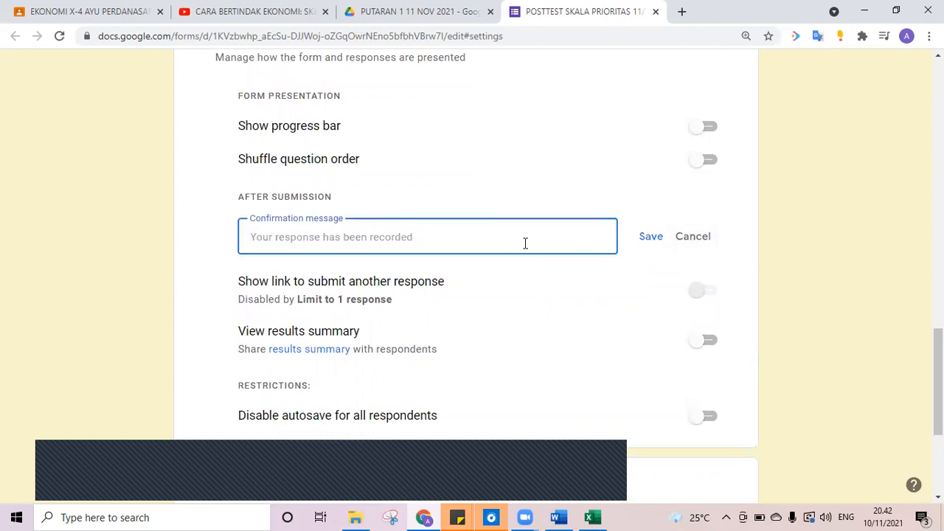
Enter "Terima Kasih Anda telah Menyelesaikan Kuis" as the confirmation message.
type("Terima Kasih")
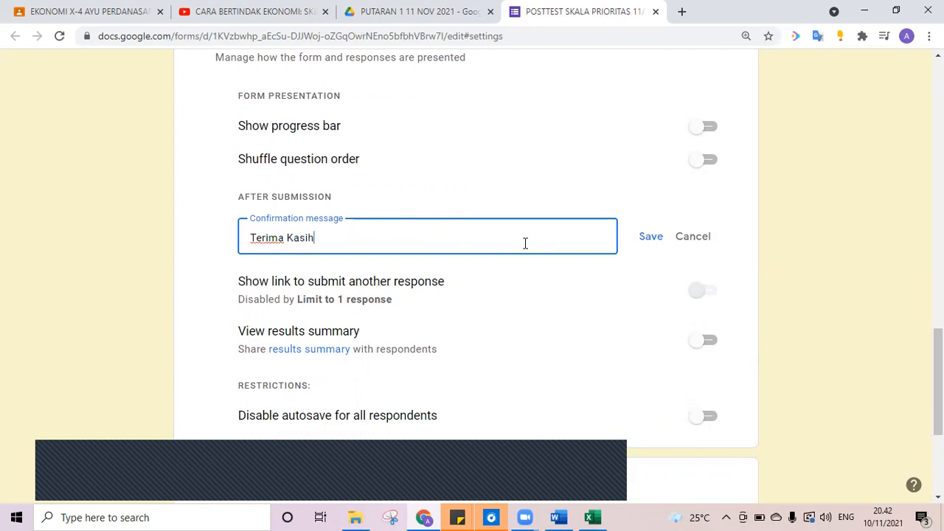
type(" Anda teleh M")
key("BackSpace")
key("BackSpace")
key("BackSpace")
type("ah Menyele")
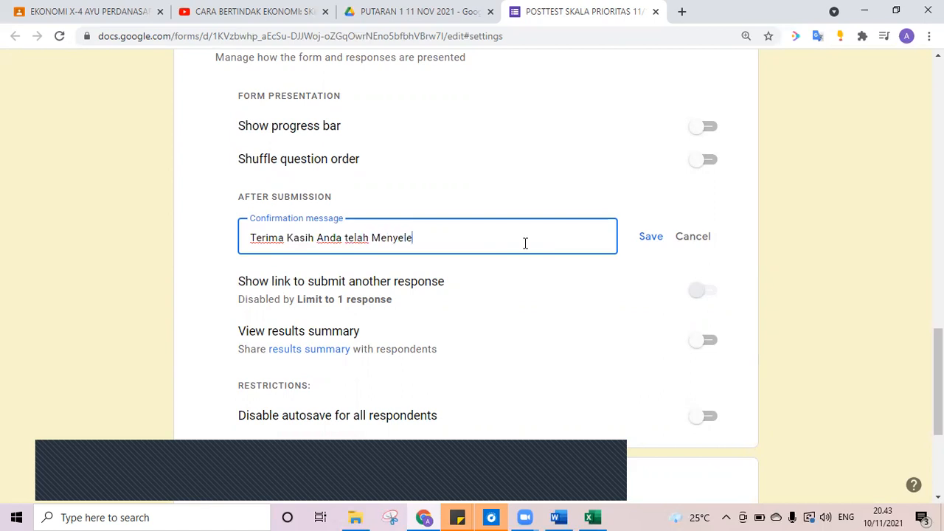
type("saikan Kuis")
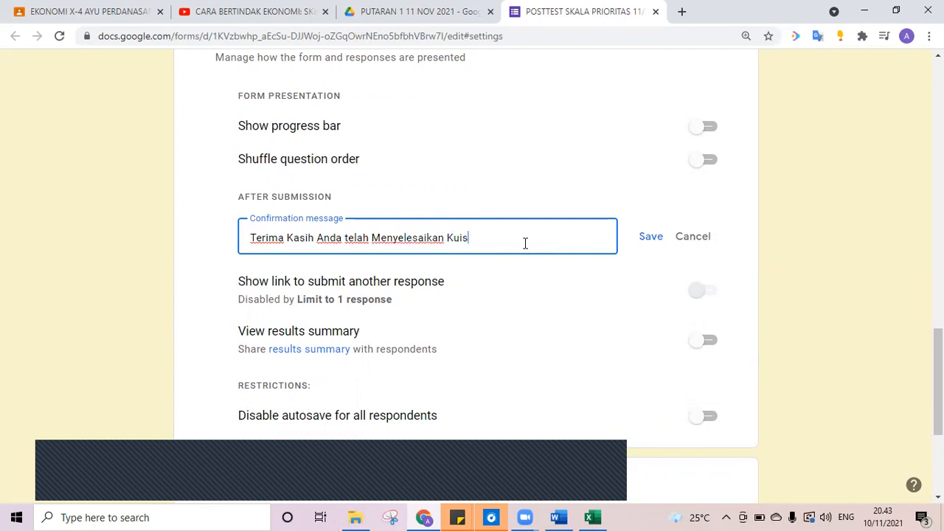
Replace the confirmation message with "Mission Completed" and save it.
key("ctrl+a")
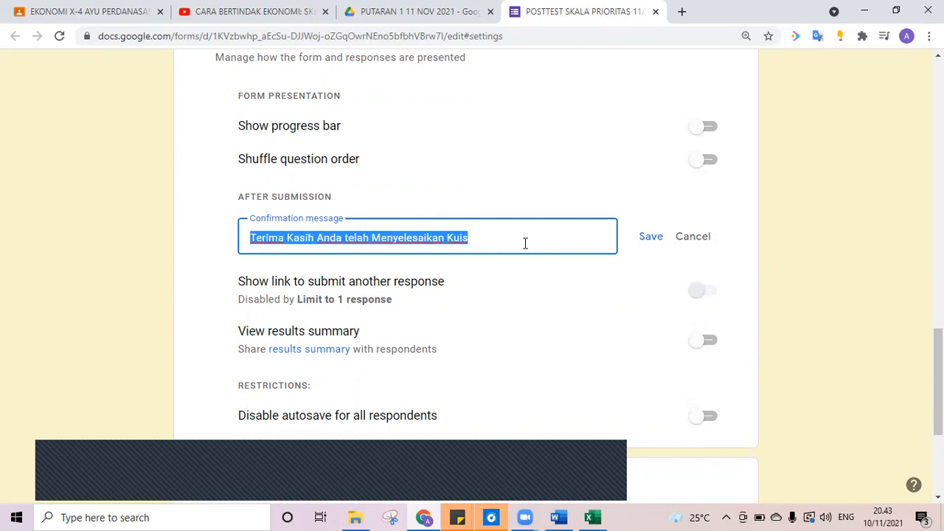
type("Missi")
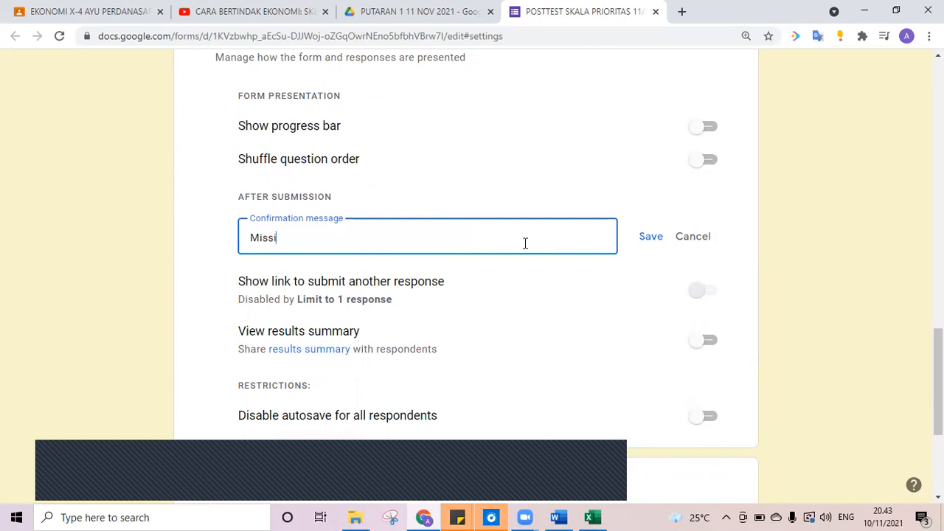
type("on Completed")
left_click(649, 242)
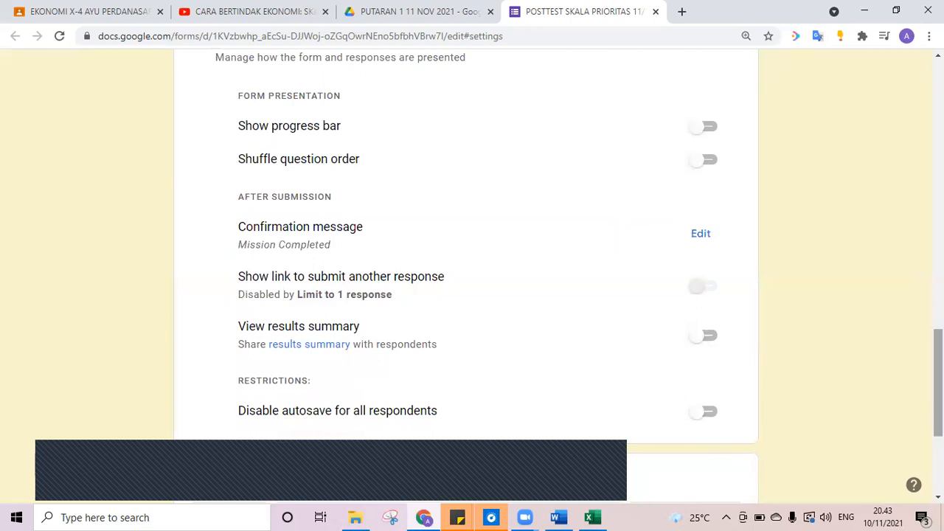
right_click(909, 436)
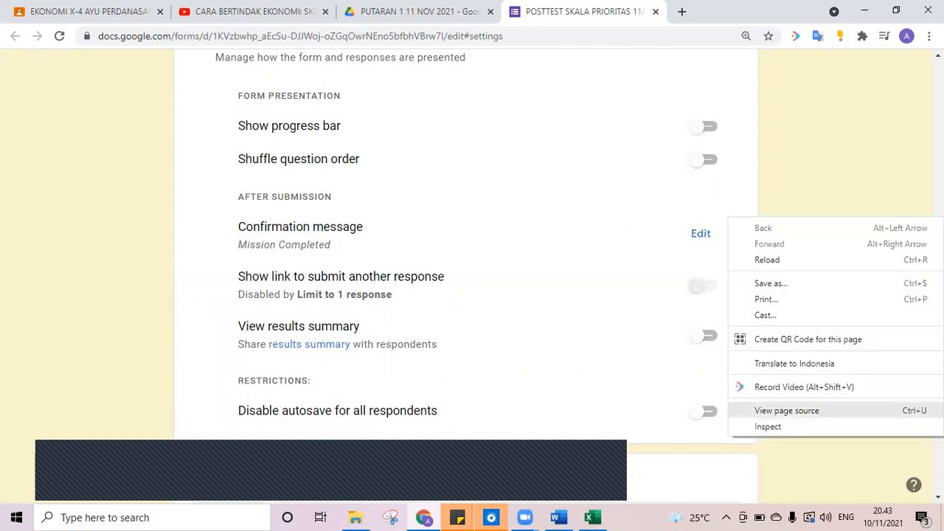
left_click(874, 452)
Return to the form's questions and add a new multiple-choice question below the NAMA dropdown.
left_click_drag(939, 403, 939, 134)
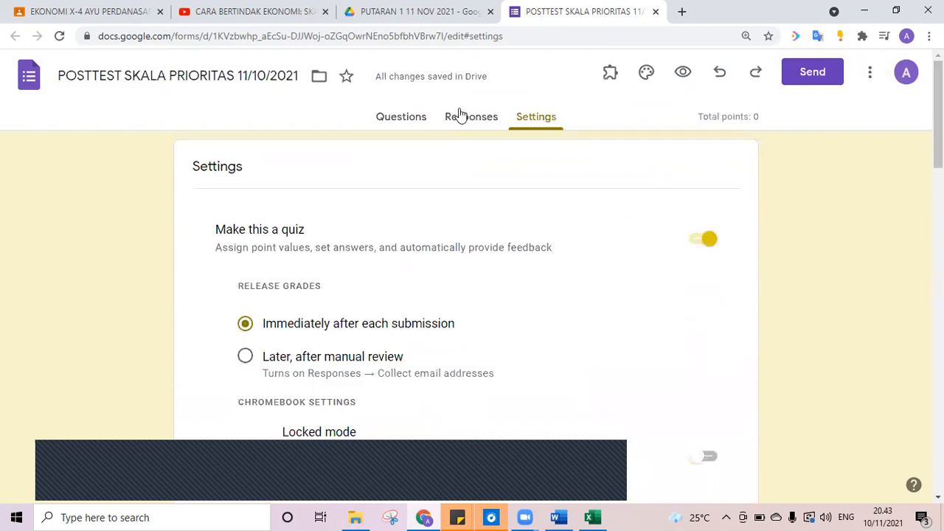
left_click(421, 125)
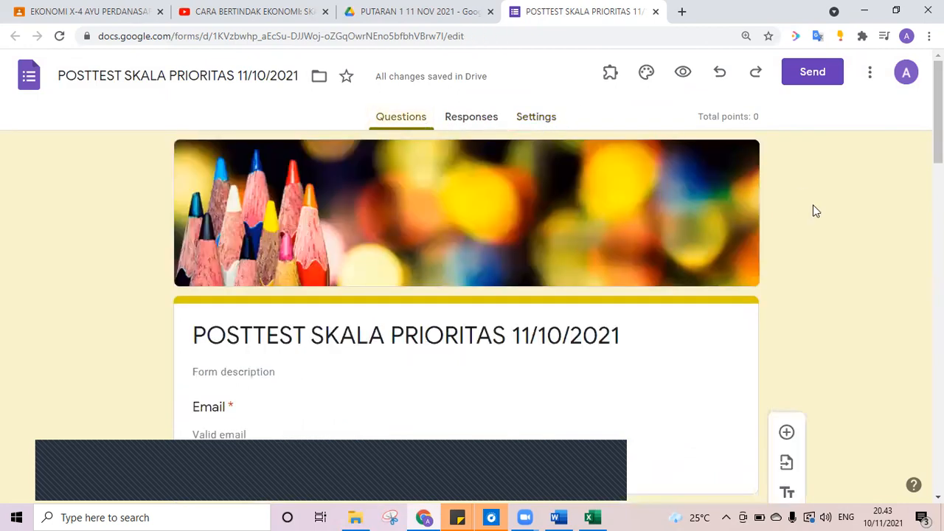
right_click(729, 214)
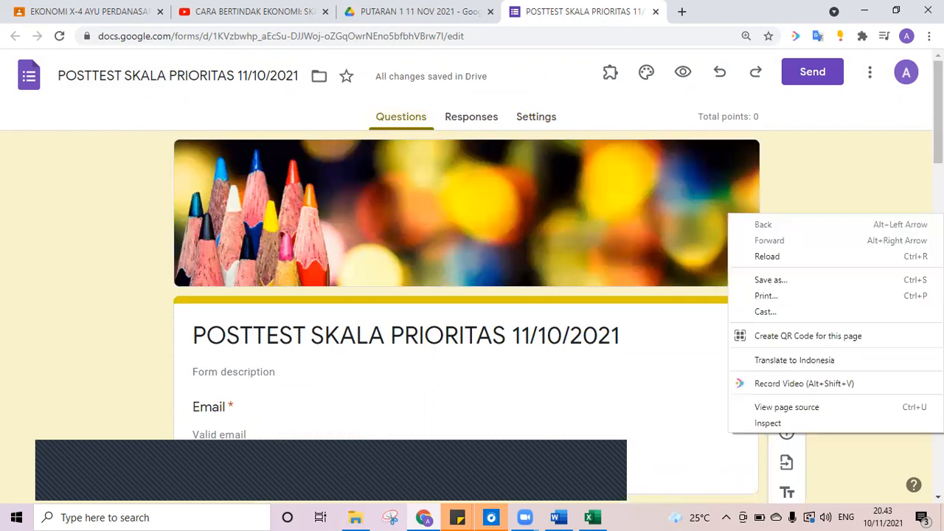
right_click(729, 164)
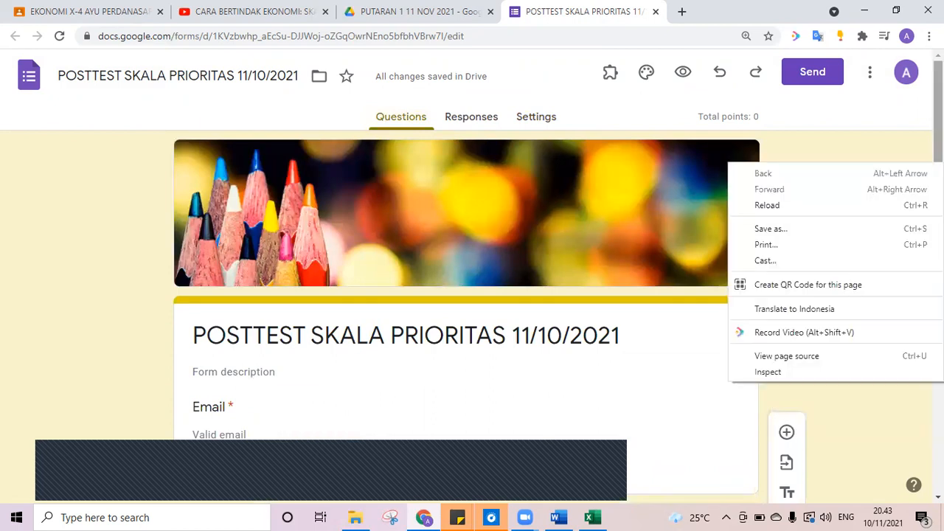
key("Escape")
scroll(472, 280, "down", 15)
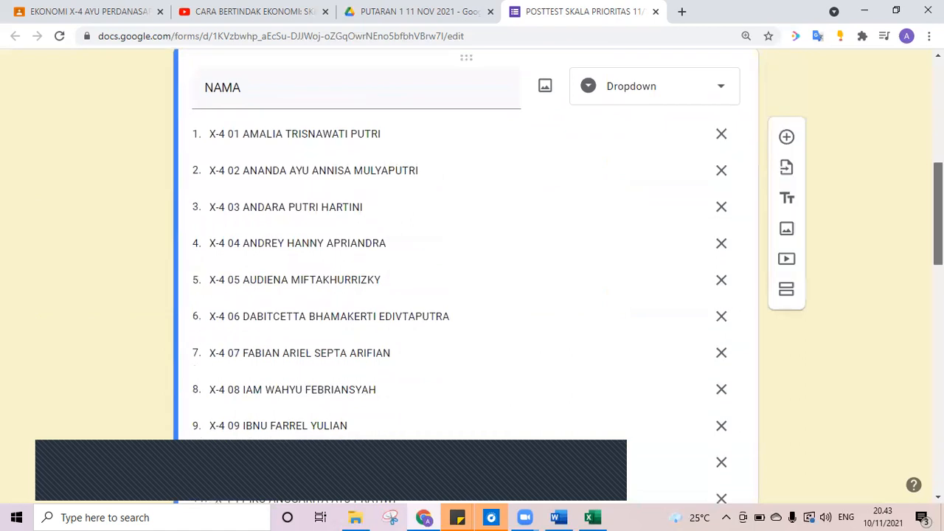
scroll(472, 280, "down", 7)
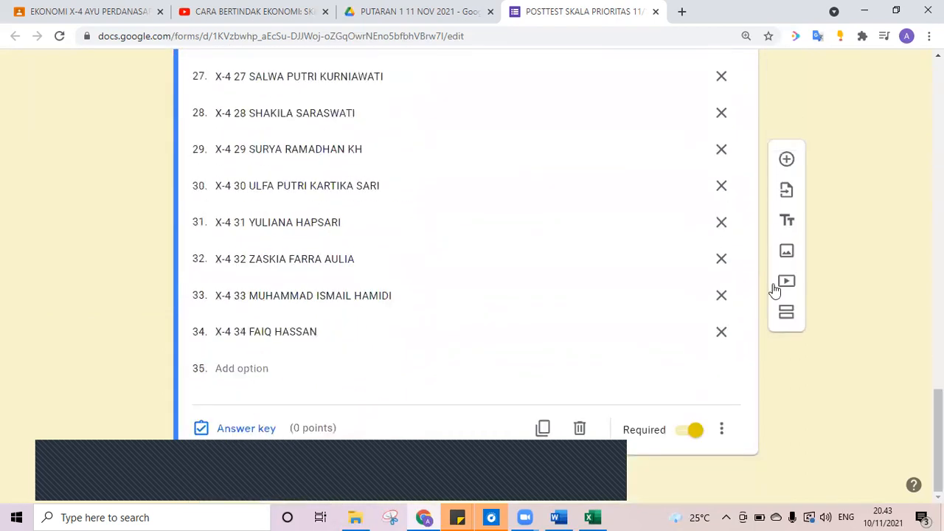
left_click(786, 160)
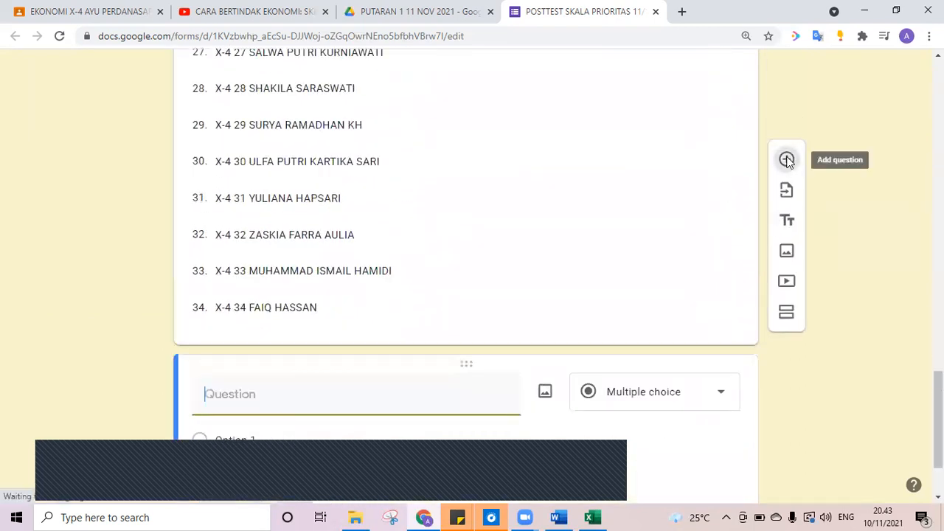
scroll(541, 392, "down", 1)
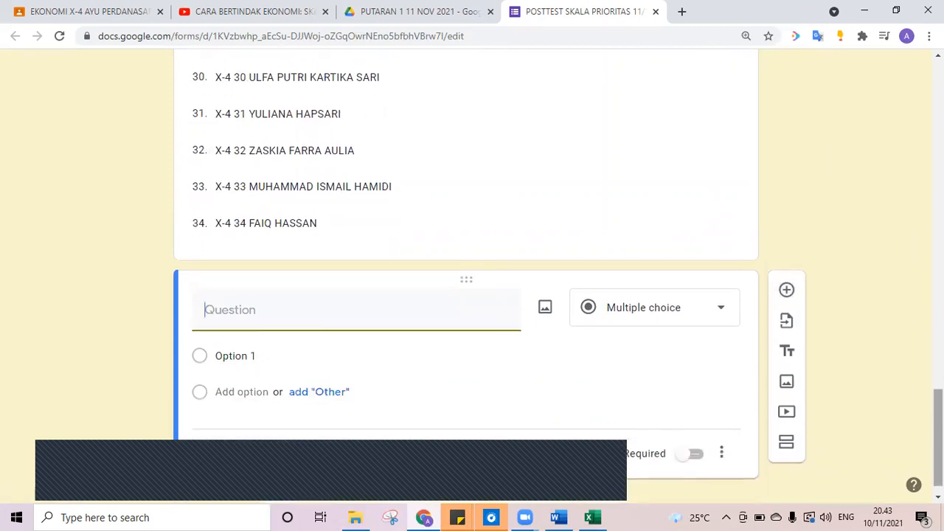
scroll(902, 429, "down", 1)
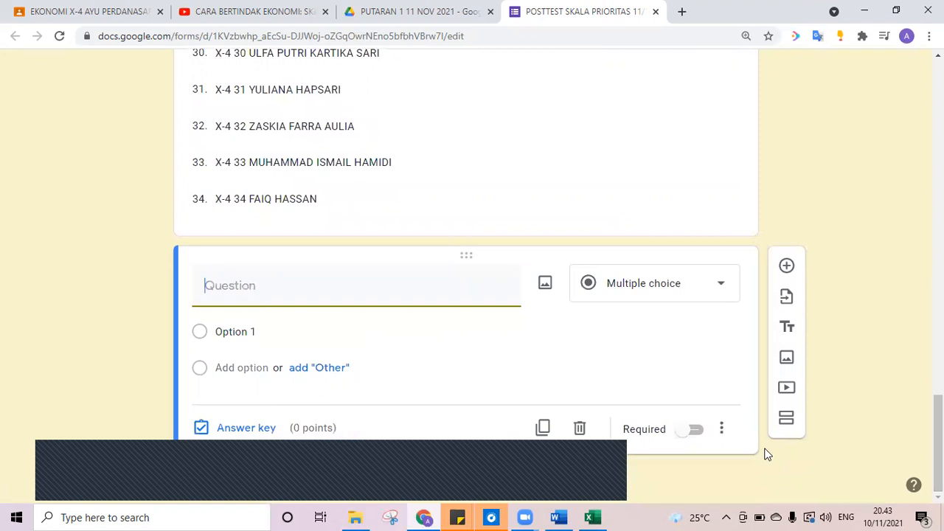
Copy question 1 from the SOAL POSTTEST Word document into the new form question: "Materi yang dipelajari dalam belajar cara bertindak ekonomi adalah . . .".
left_click(591, 518)
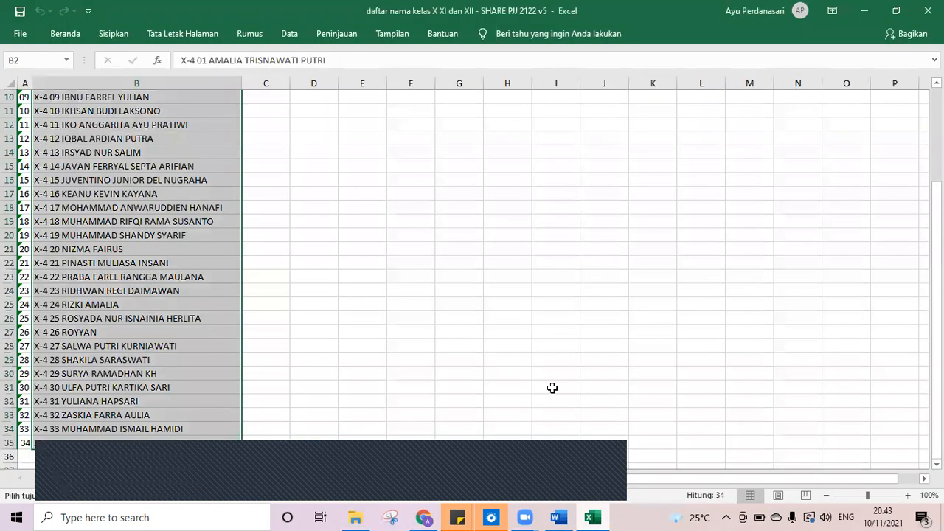
left_click(558, 518)
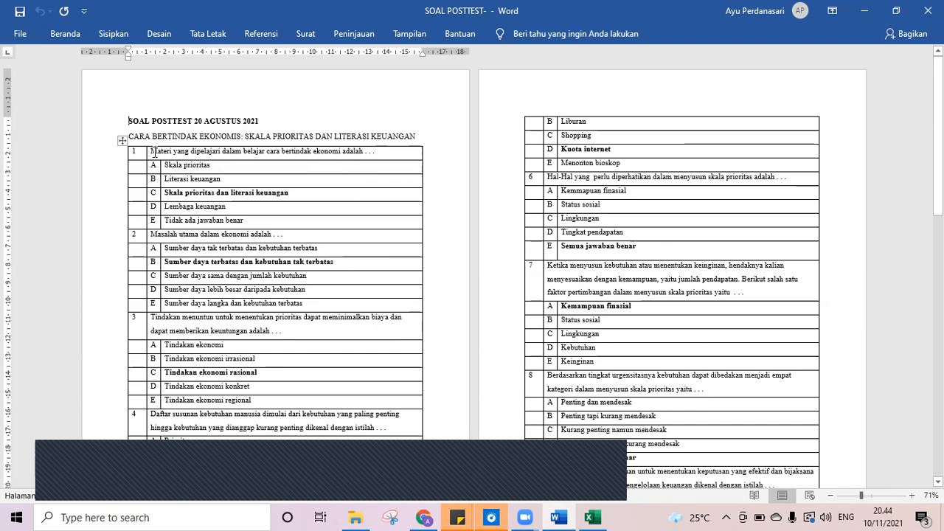
left_click_drag(154, 152, 379, 151)
key("ctrl+c")
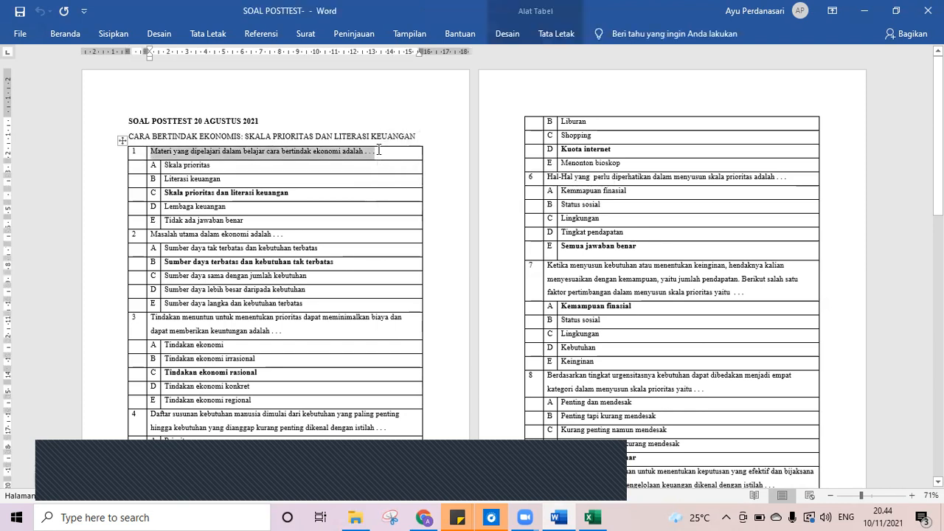
left_click(430, 517)
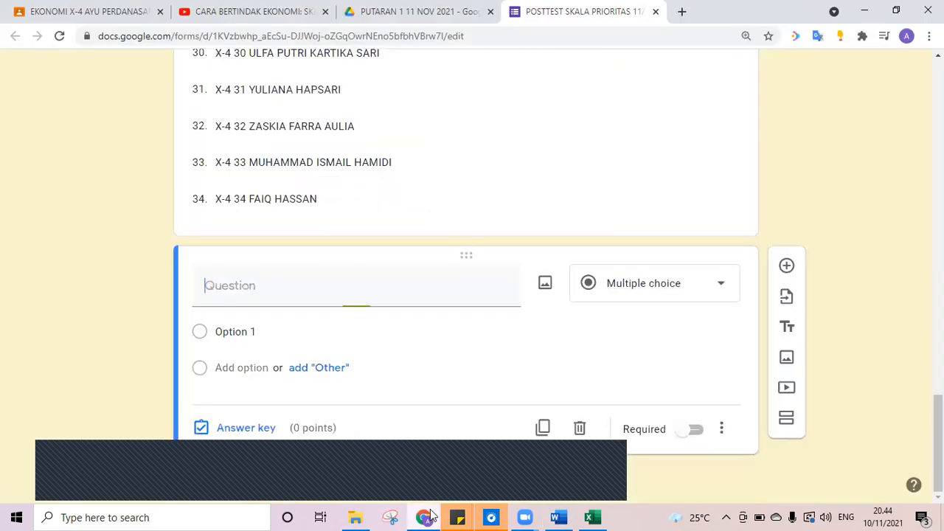
key("ctrl+v")
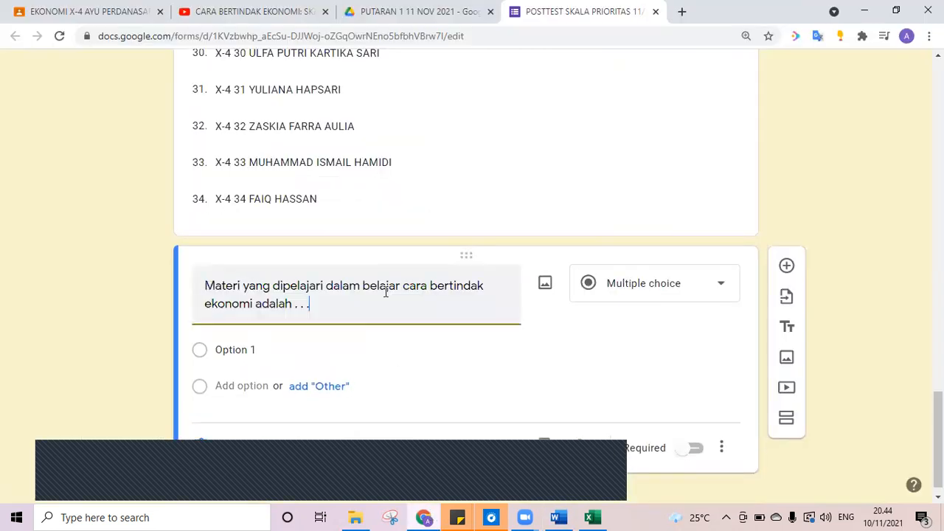
Add a section between the NAMA dropdown and the first quiz question, titled "SELAMAT MENGERJAKAN".
left_click(540, 219)
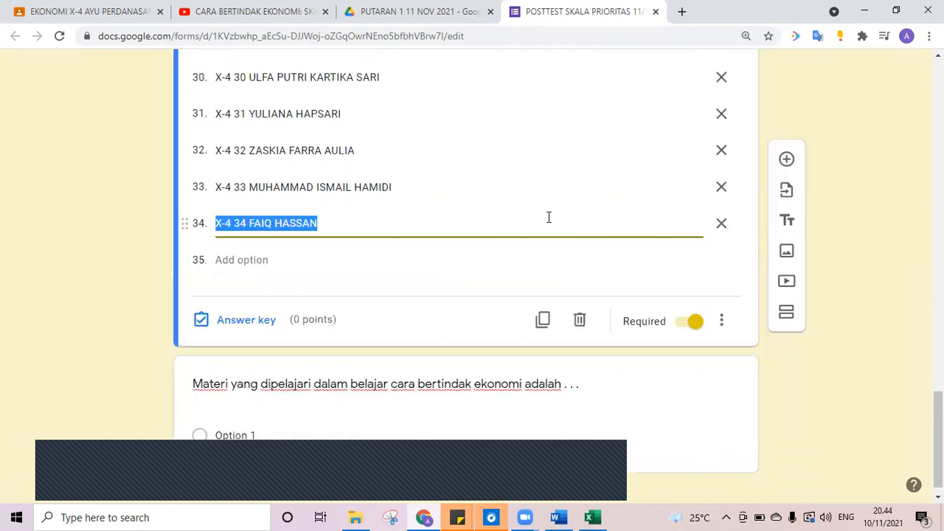
left_click(787, 315)
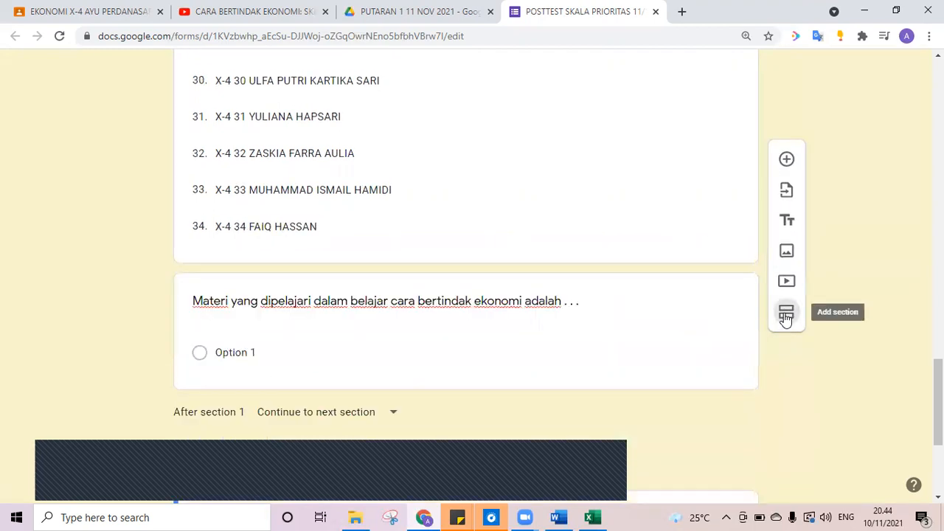
left_click(281, 399)
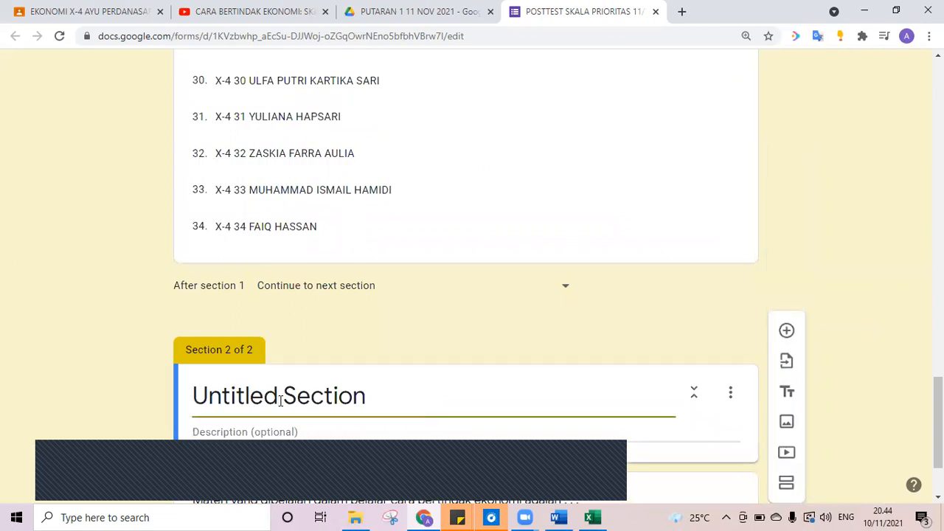
key("ctrl+a")
type("SELAMA")
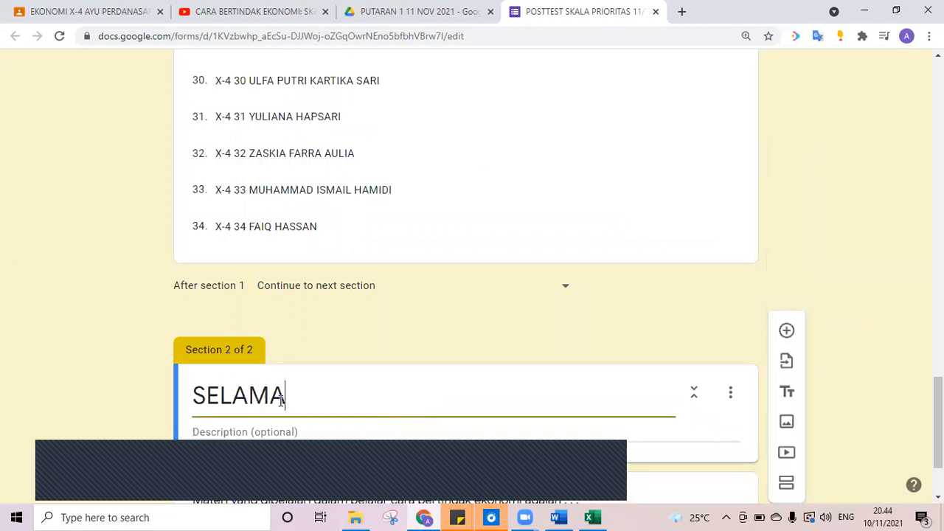
type("T MENGERJAKAN")
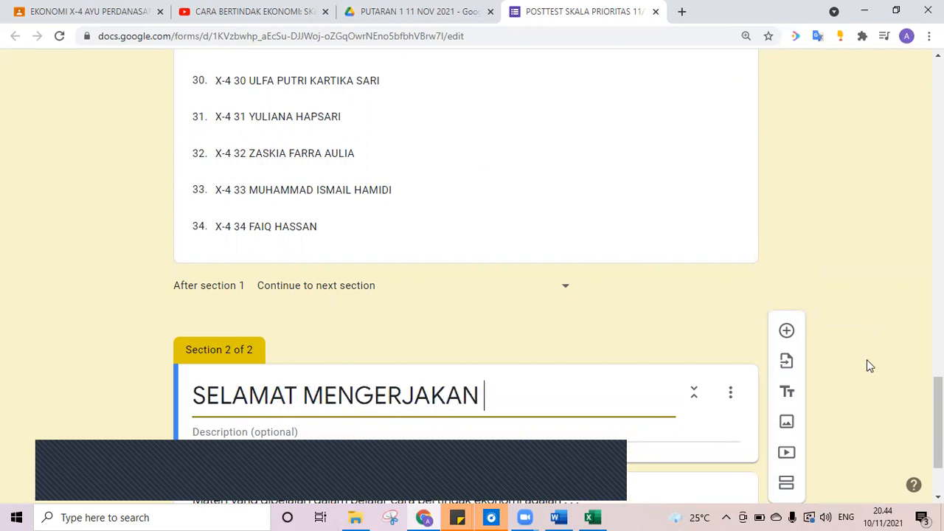
Copy the five answer choices of question 1 from the Word document into the form question's options.
scroll(935, 428, "down", 2)
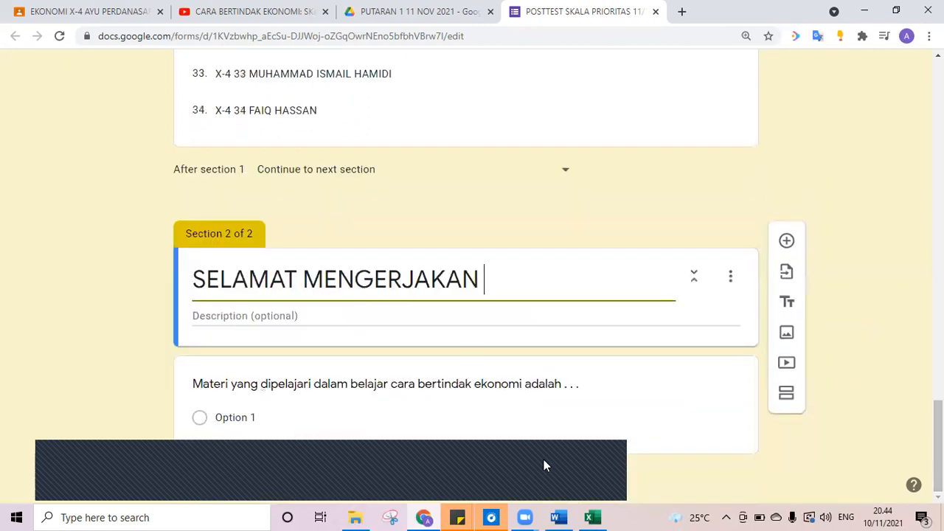
left_click(559, 517)
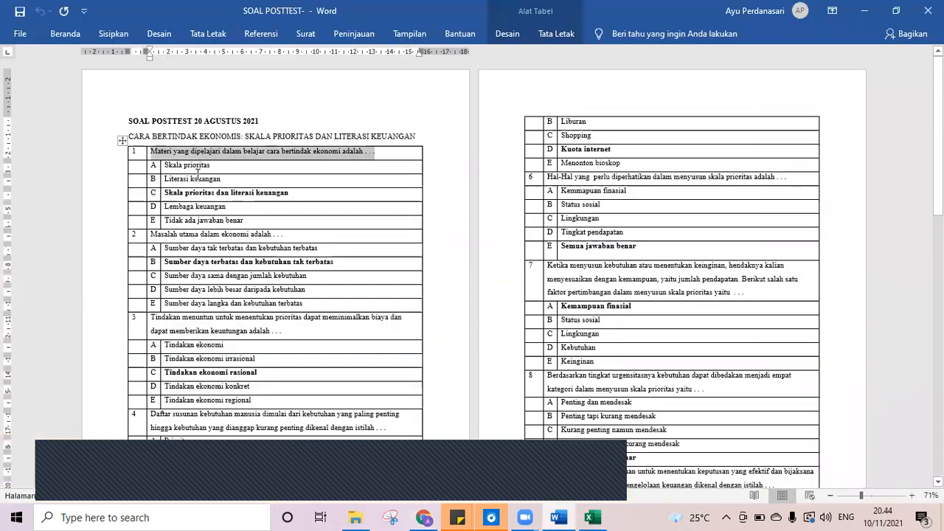
left_click_drag(198, 175, 211, 216)
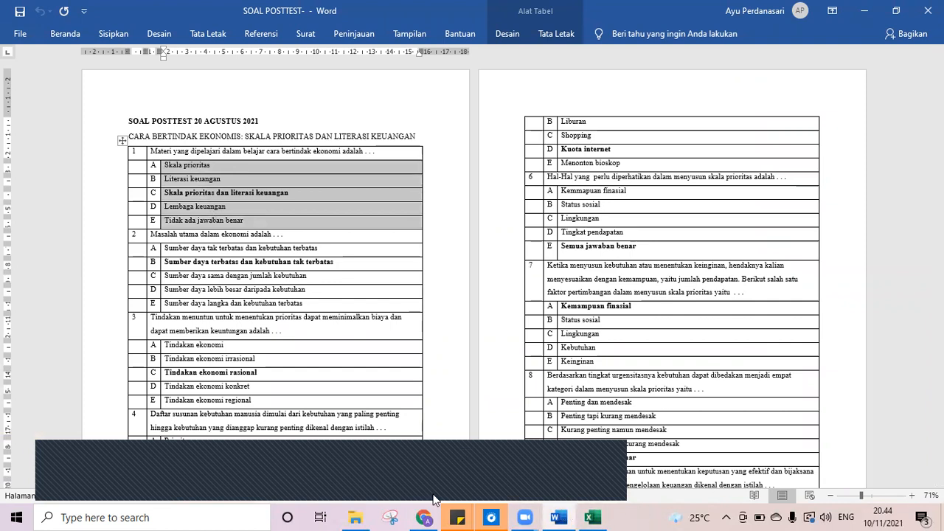
left_click(424, 517)
left_click(259, 415)
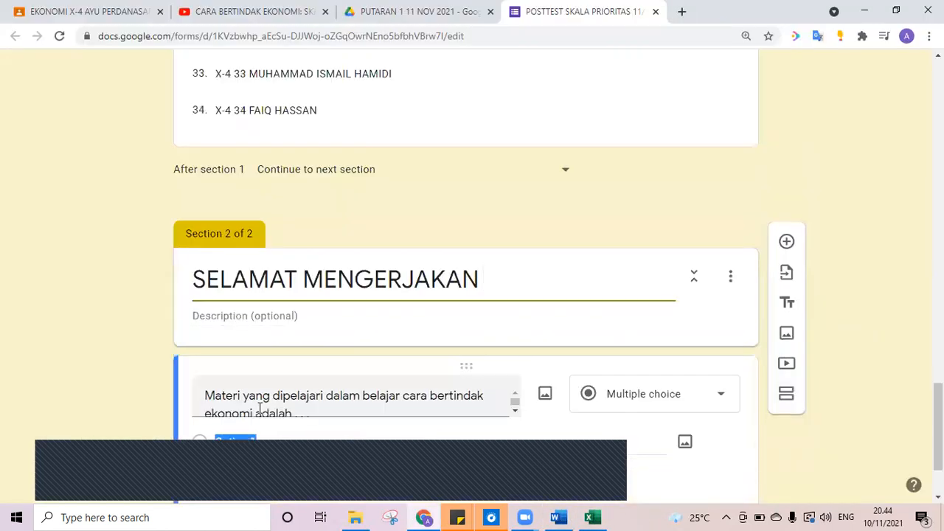
type("Skala prioritas Literasi keuangan Skala prioritas dan literasi keuangan Lembaga keuangan Tidak ada jawaban benar")
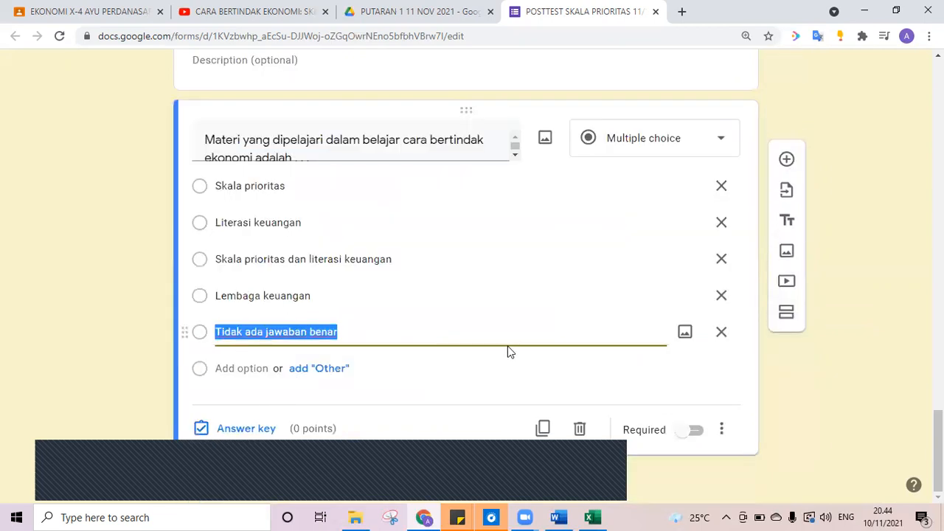
Give the first quiz question 50 points with "Skala prioritas dan literasi keuangan" as the correct answer, and make it required.
left_click(258, 431)
left_click(681, 214)
type("50")
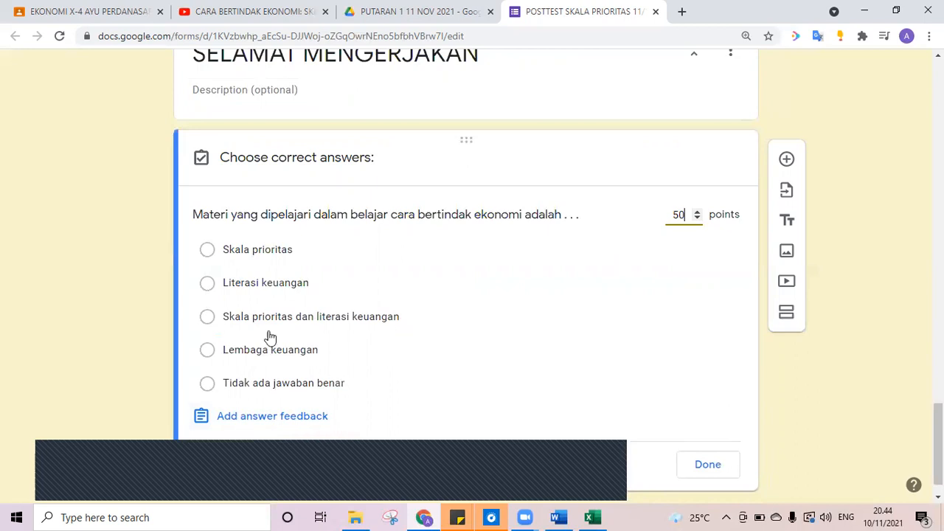
left_click(243, 329)
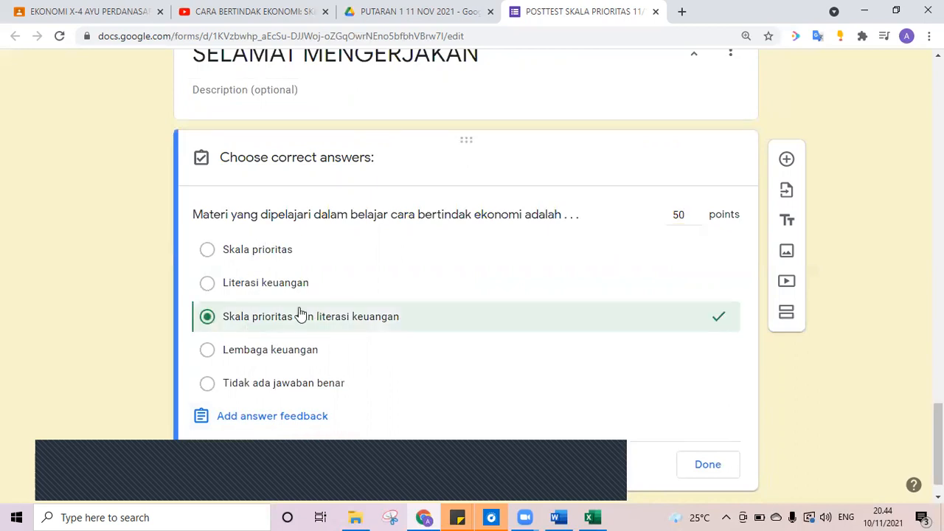
left_click(708, 464)
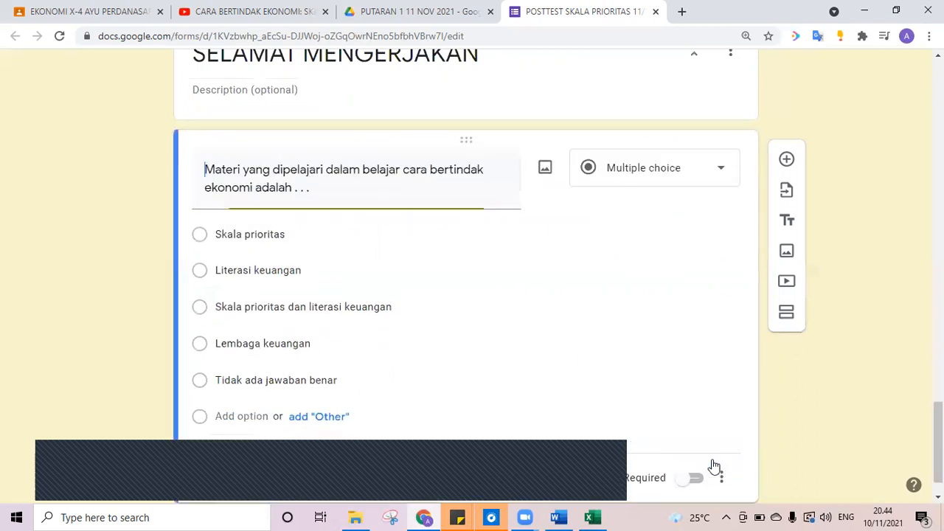
left_click(695, 479)
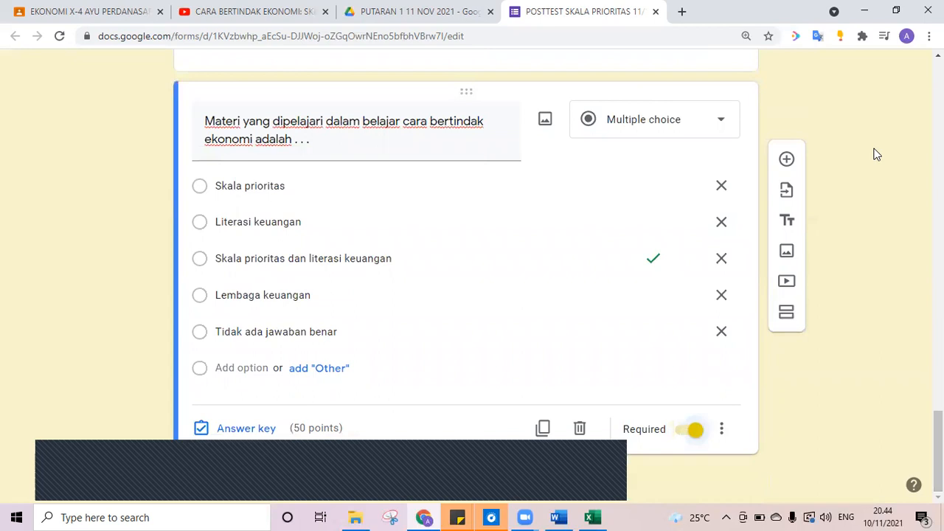
Add another multiple-choice question and fill it with question 2 from the Word document, "Masalah utama dalam ekonomi adalah . . .".
left_click(788, 160)
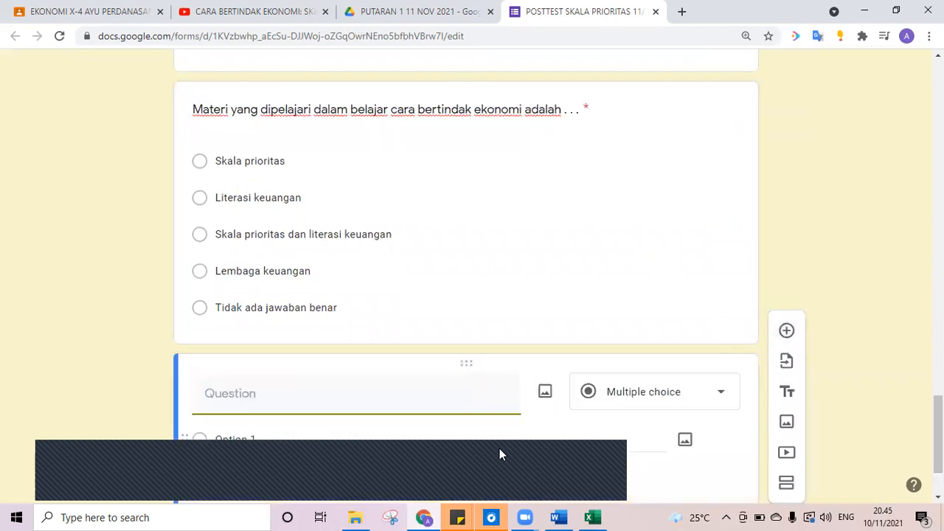
left_click(559, 517)
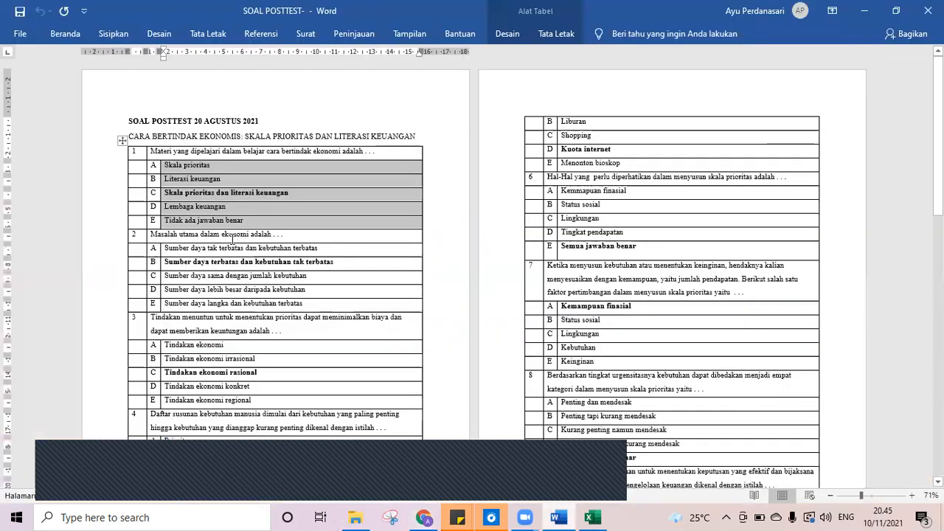
left_click_drag(287, 234, 151, 236)
key("ctrl+c")
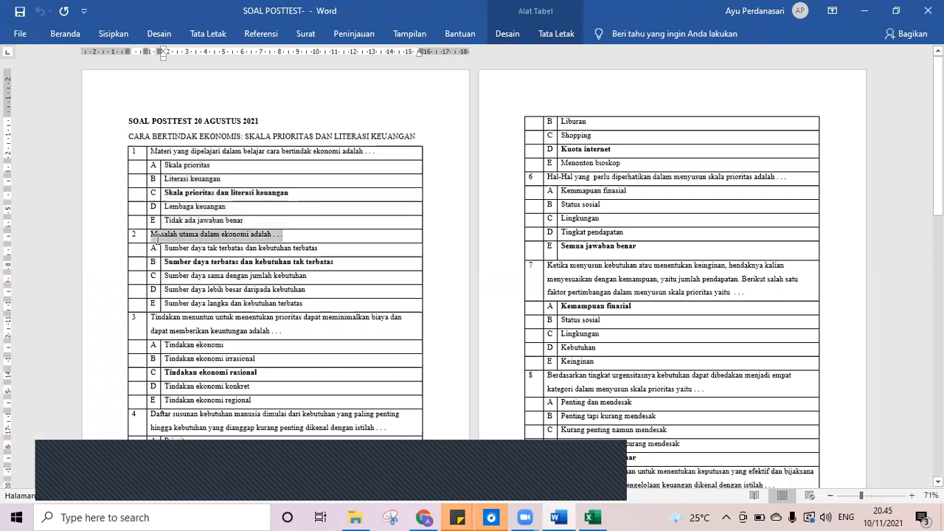
left_click(561, 515)
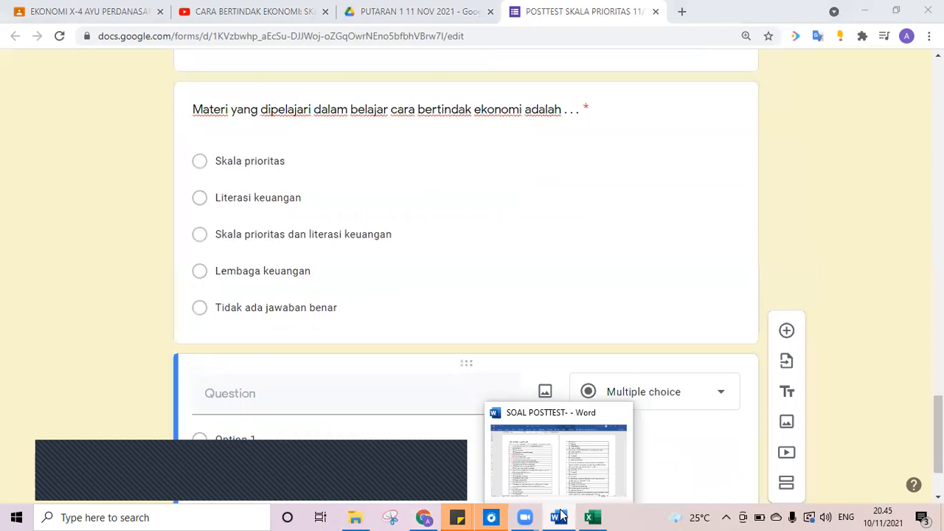
key("ctrl+v")
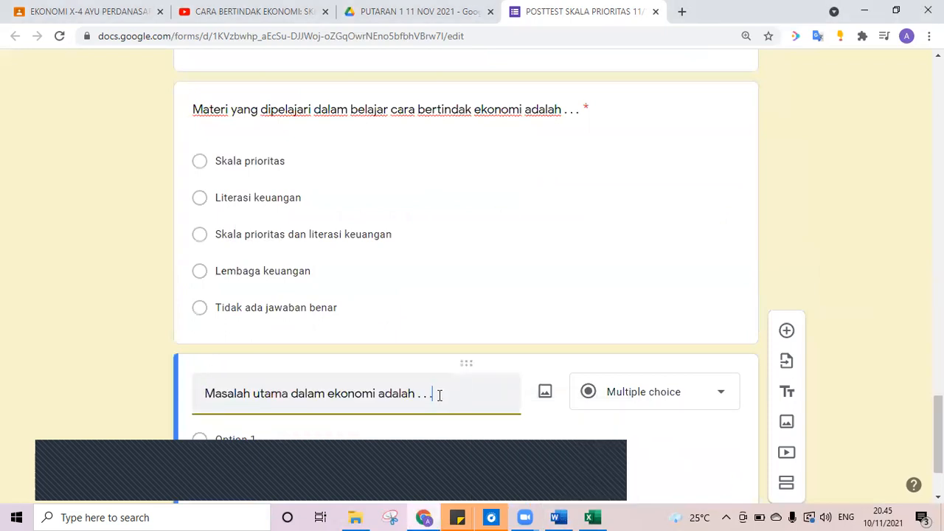
Copy the five answer choices of question 2 from the Word document into the second quiz question's options.
left_click(592, 517)
left_click(558, 518)
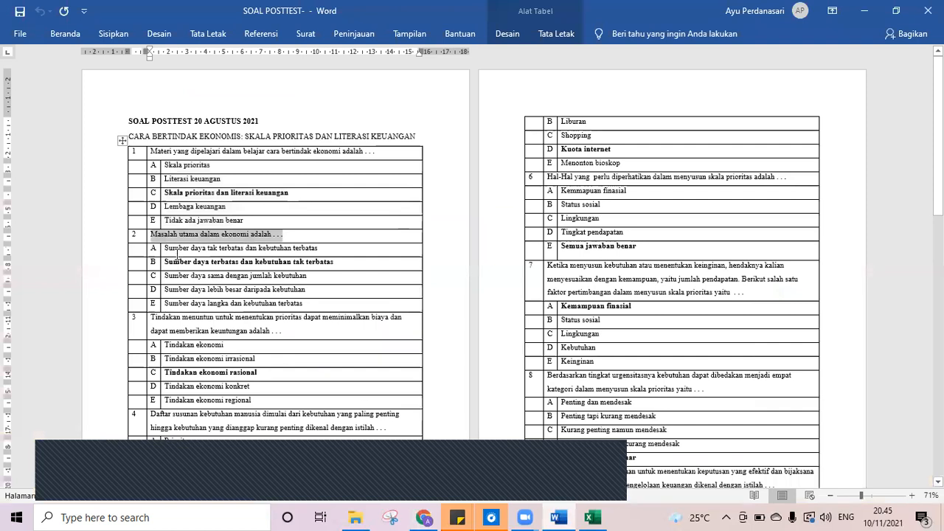
left_click_drag(177, 250, 220, 303)
key("ctrl+c")
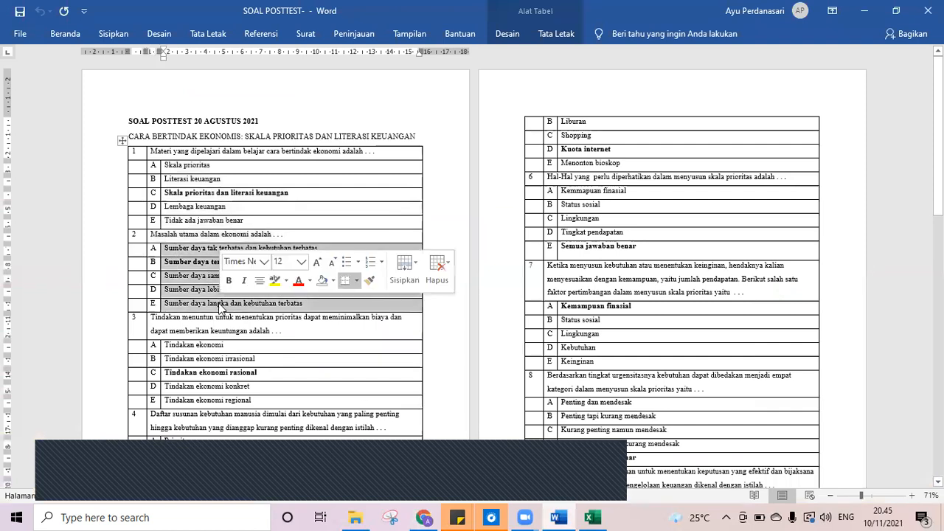
left_click(423, 518)
left_click(283, 434)
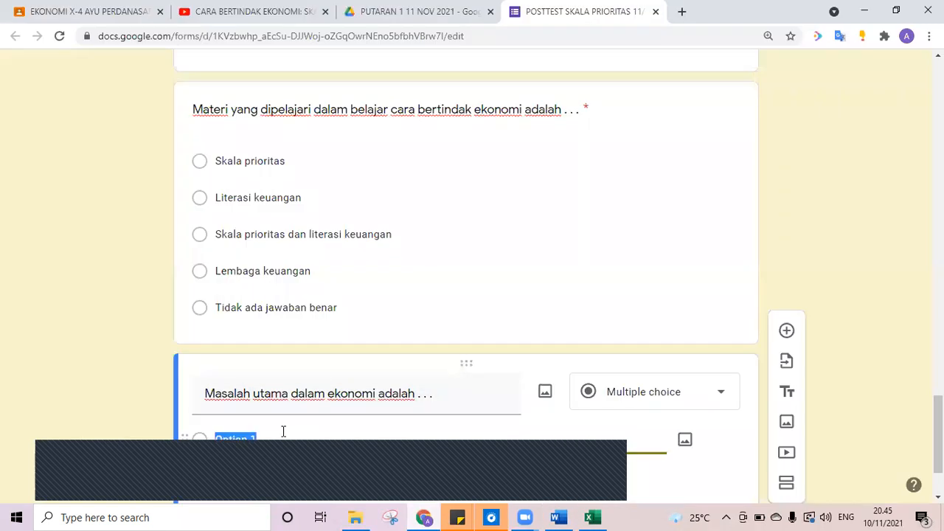
key("ctrl+v")
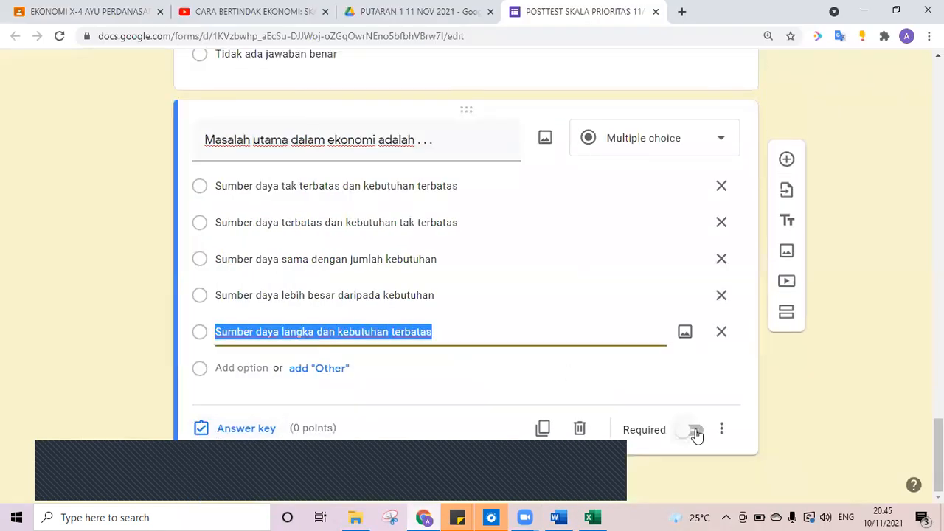
Make the second quiz question required, worth 50 points, with "Sumber daya terbatas dan kebutuhan tak terbatas" as the correct answer.
left_click(697, 434)
left_click(257, 434)
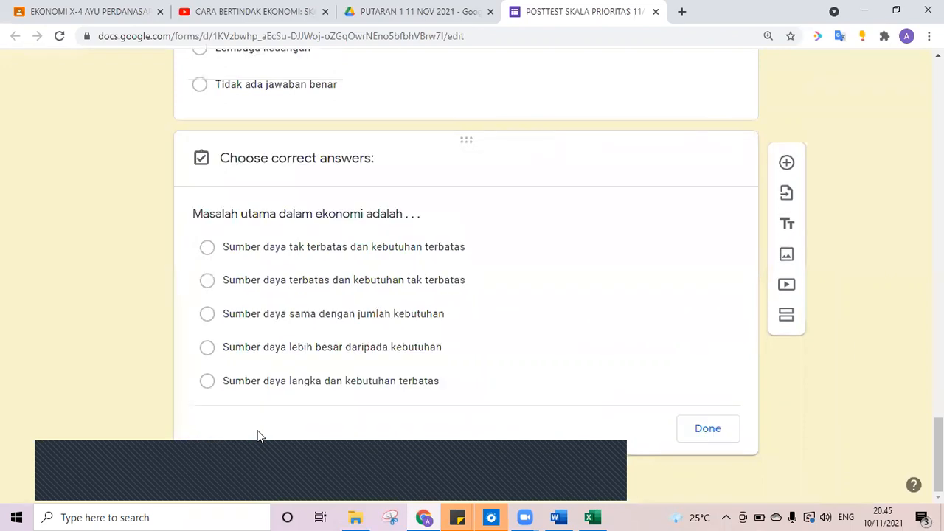
type("50")
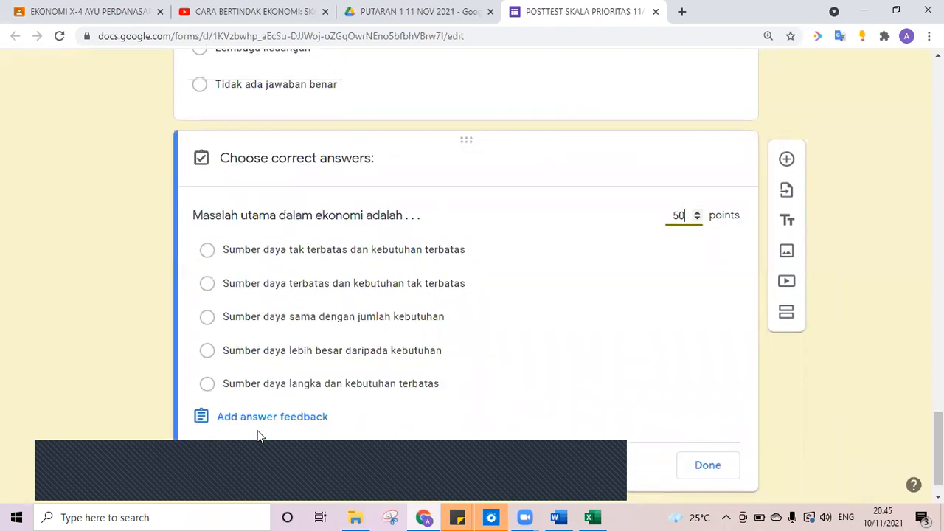
left_click(321, 286)
left_click(699, 463)
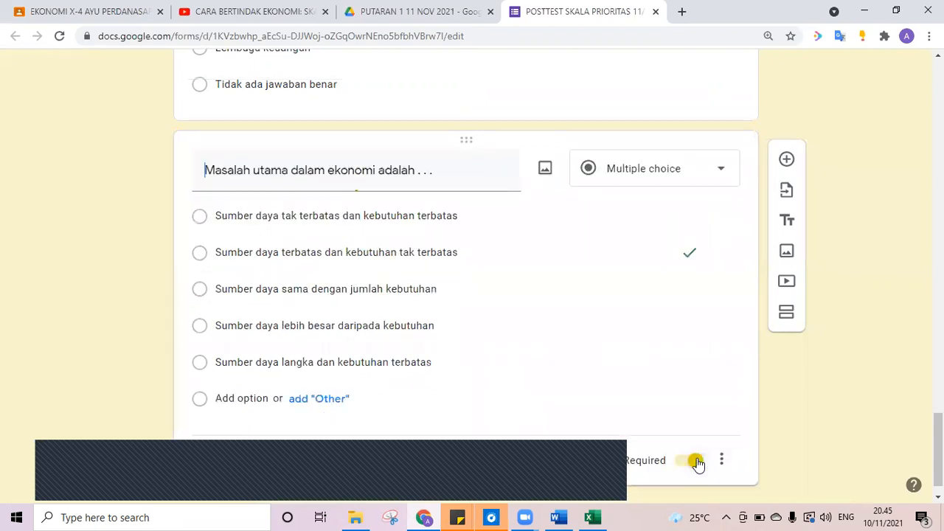
right_click(932, 370)
left_click(938, 439)
right_click(931, 346)
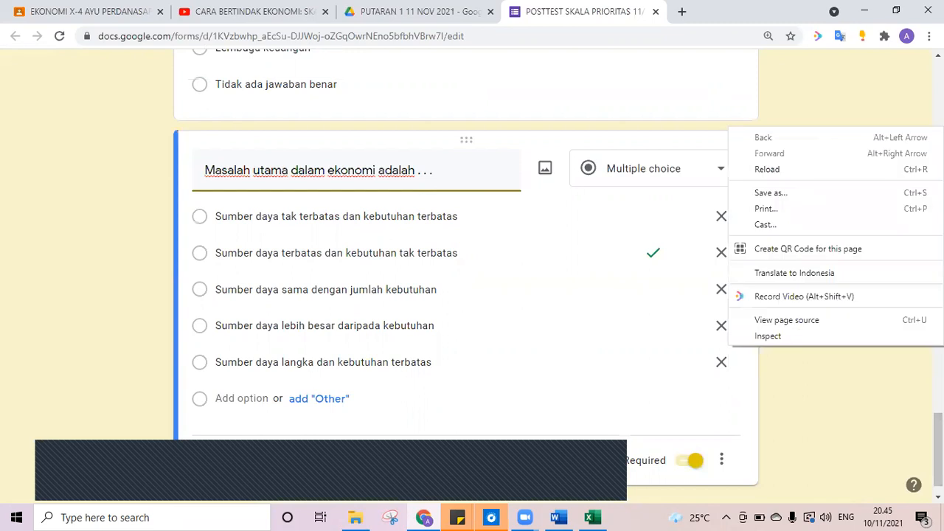
left_click(899, 447)
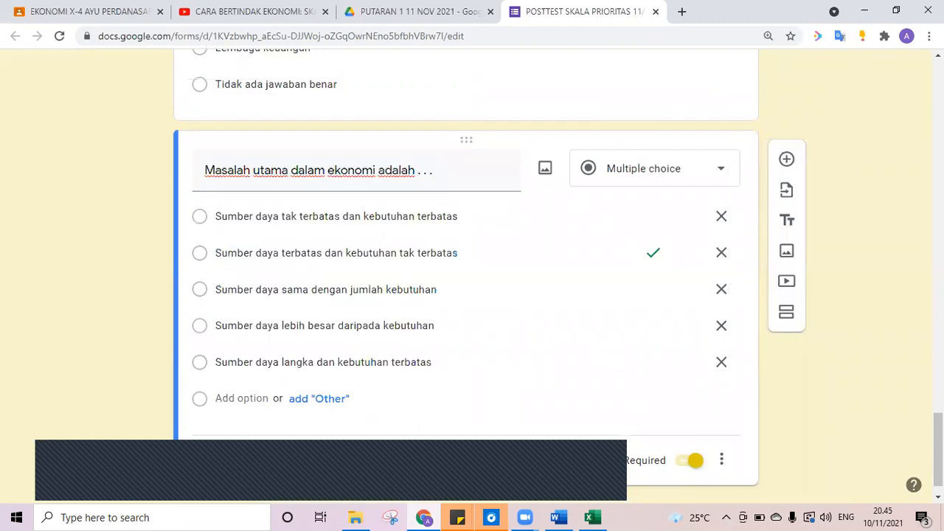
Open a preview of the POSTTEST SKALA PRIORITAS 11/10/2021 form.
left_click_drag(938, 451, 938, 68)
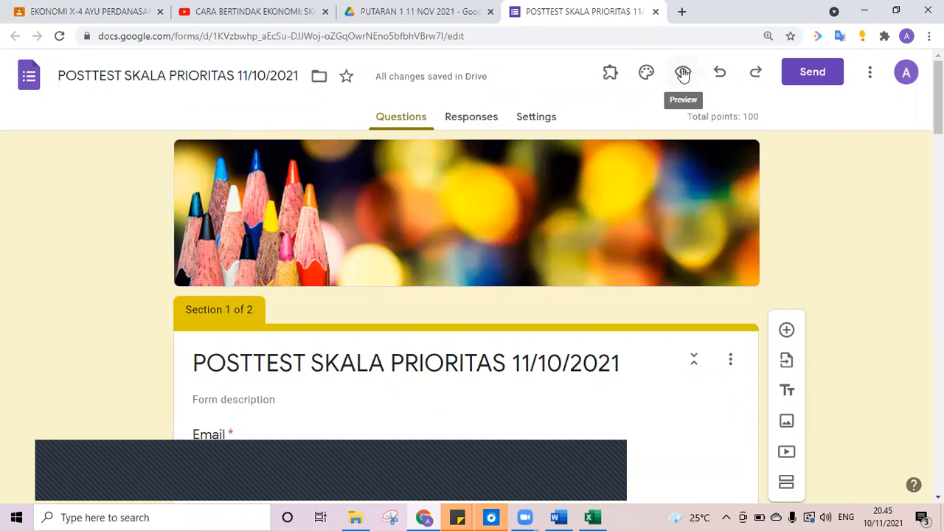
left_click(683, 73)
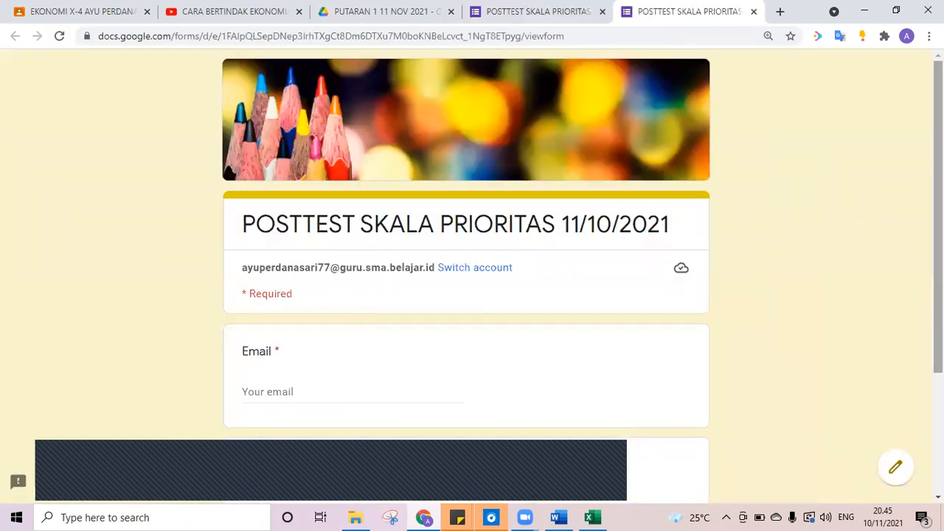
Try out the NAMA dropdown in the form preview by choosing a student's name, and select the preview's web address.
scroll(447, 310, "down", 2)
left_click(444, 336)
left_click(443, 325)
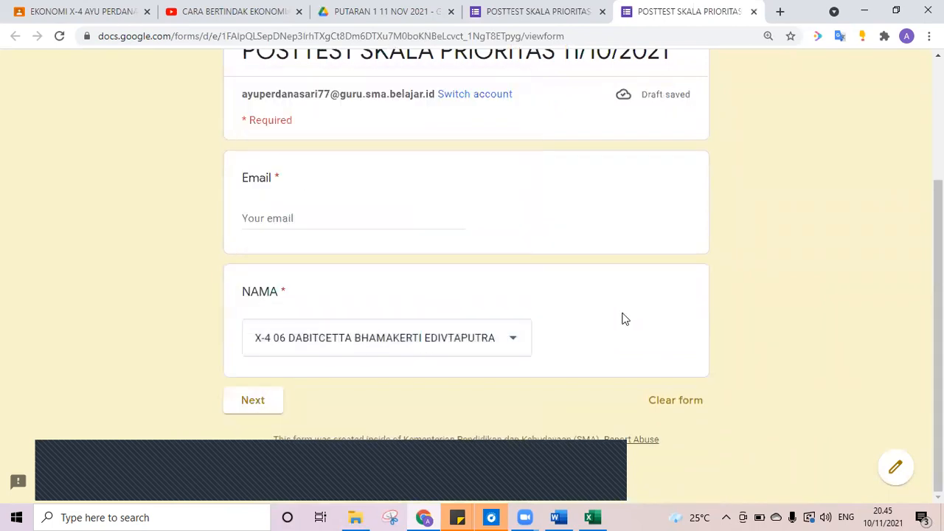
scroll(751, 373, "up", 2)
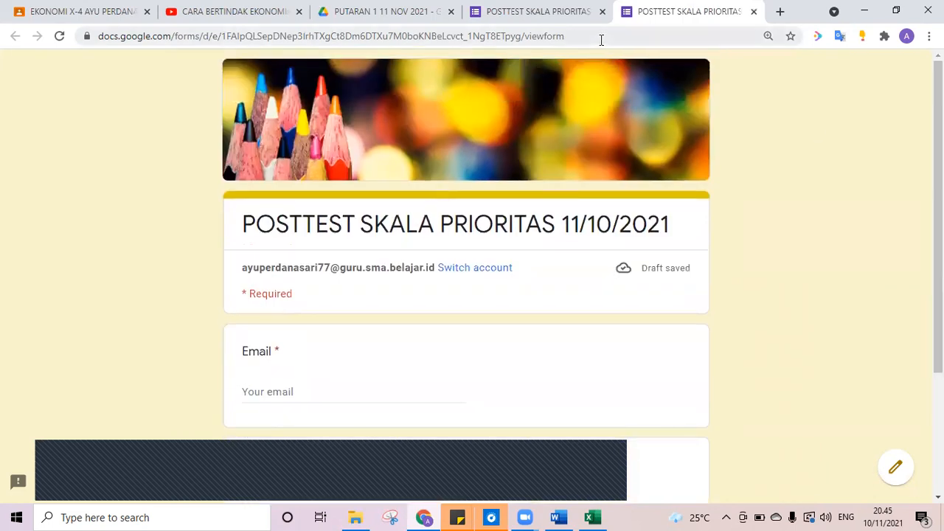
left_click(602, 37)
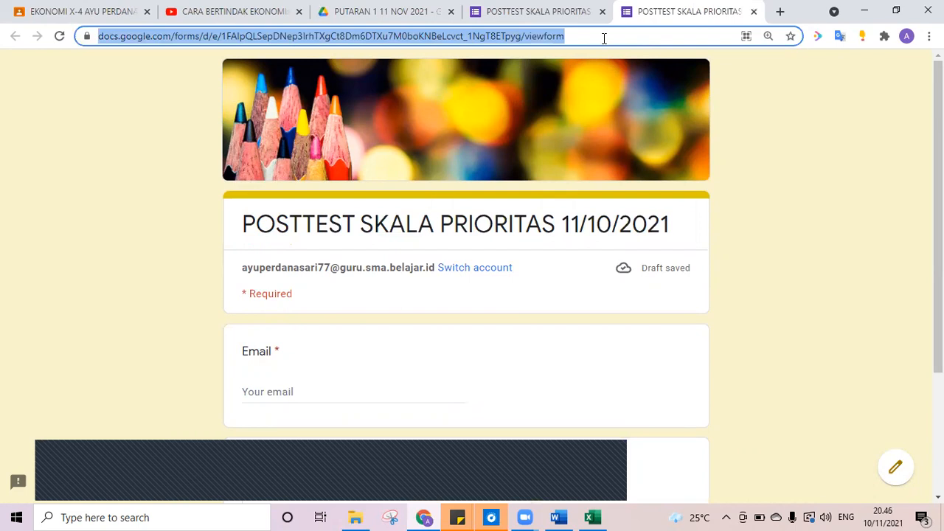
Turn the quiz option off and back on in the settings of the POSTTEST SKALA PRIORITAS form.
left_click(516, 7)
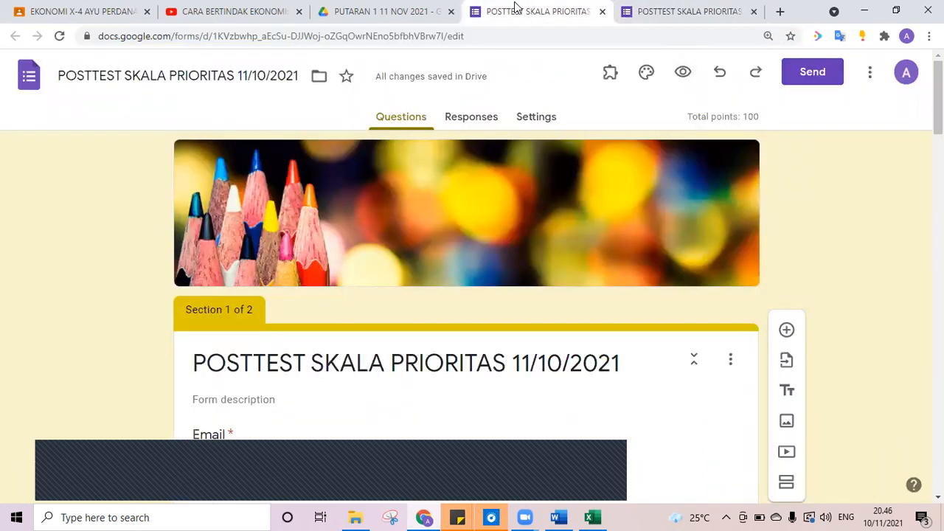
left_click(553, 119)
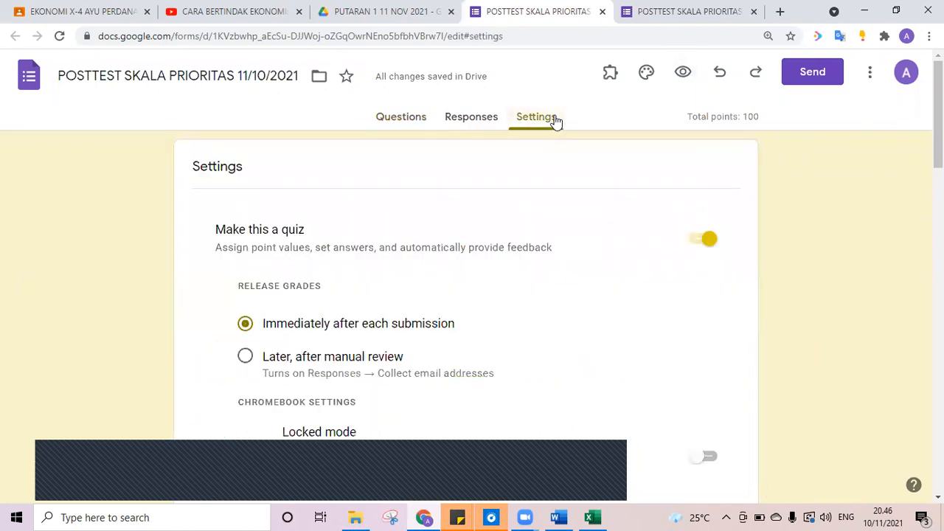
left_click(708, 247)
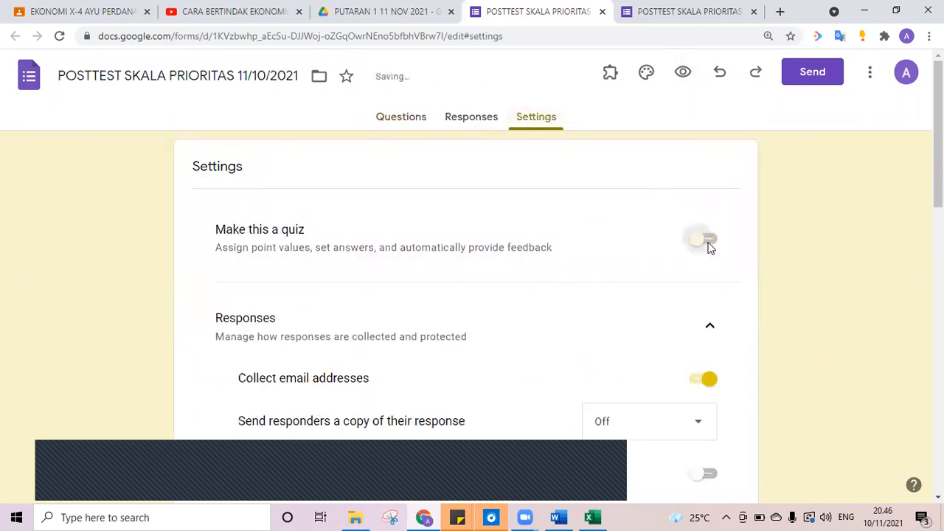
left_click(711, 242)
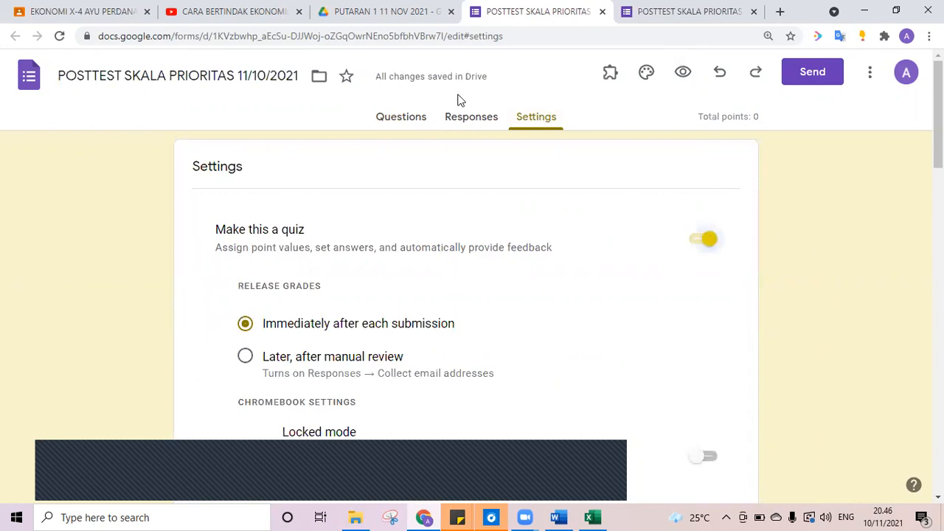
Set the answer key of the question "Materi yang dipelajari dalam belajar cara bertindak ekonomi adalah . . ." to 50 points.
left_click(429, 120)
left_click_drag(938, 97, 938, 455)
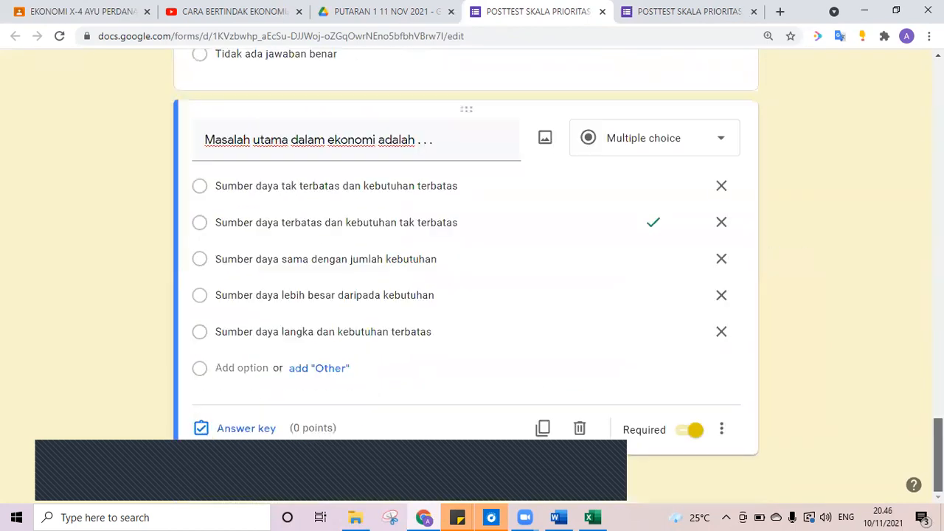
left_click(363, 380)
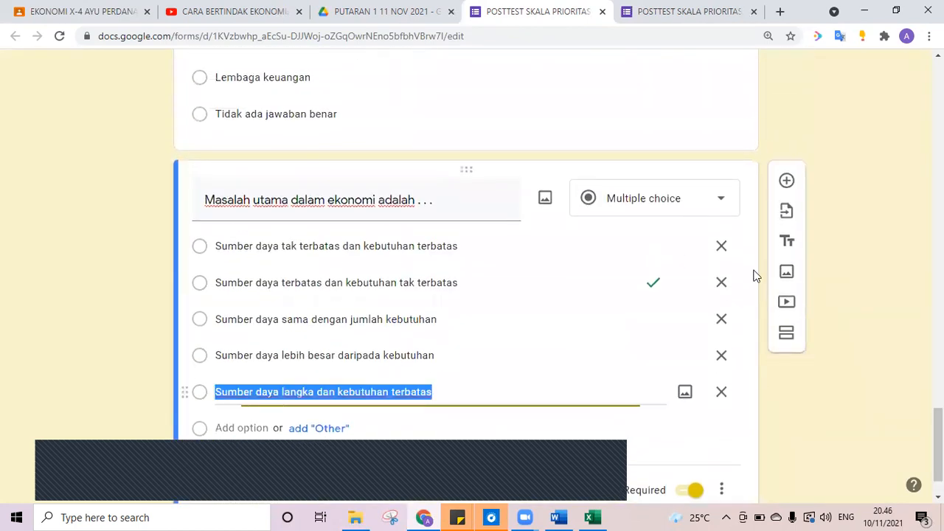
left_click_drag(939, 442, 938, 359)
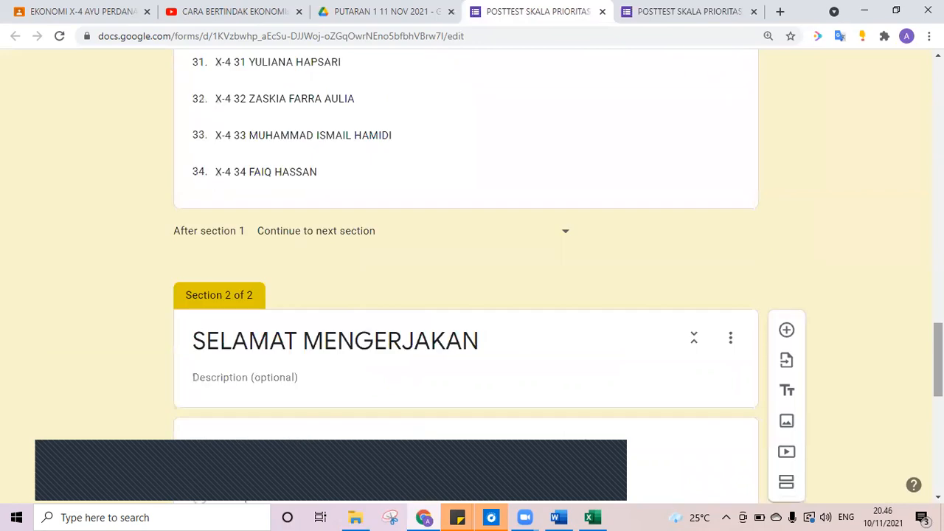
scroll(293, 279, "down", 5)
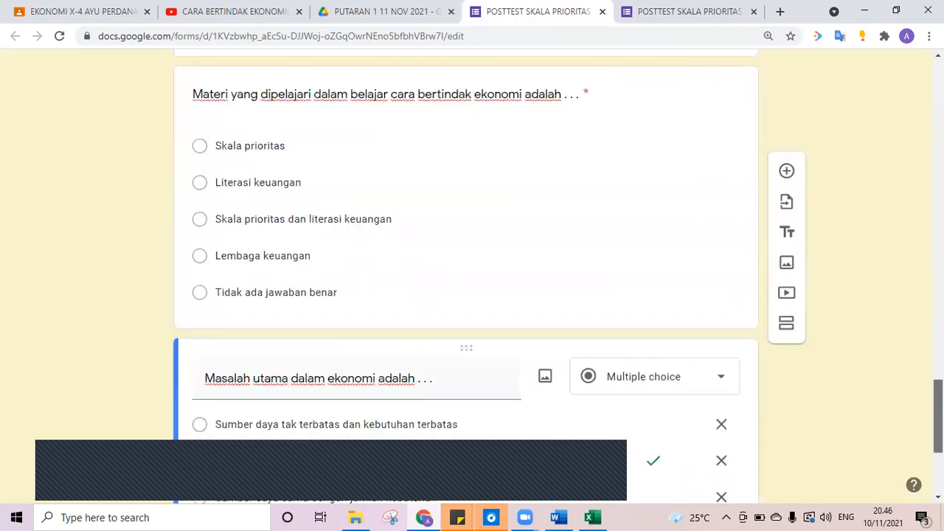
left_click(303, 288)
left_click(263, 407)
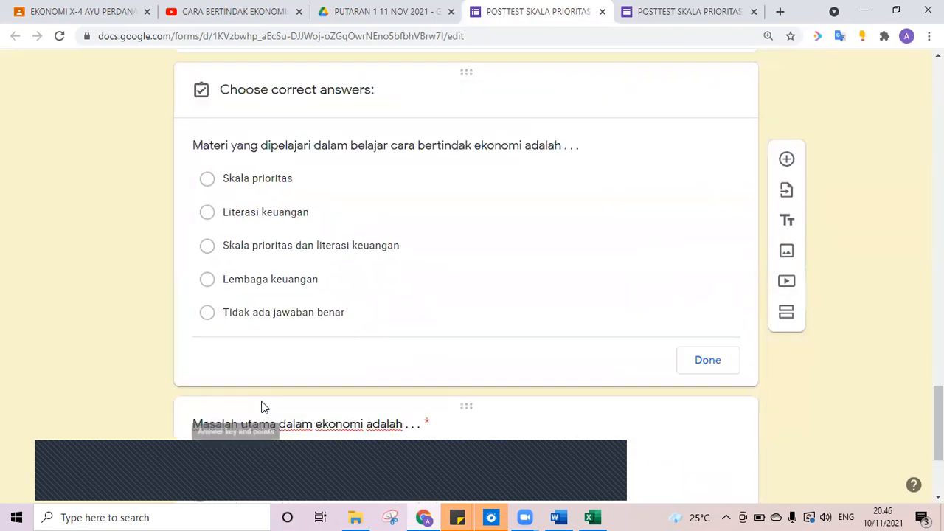
type("50")
left_click(732, 400)
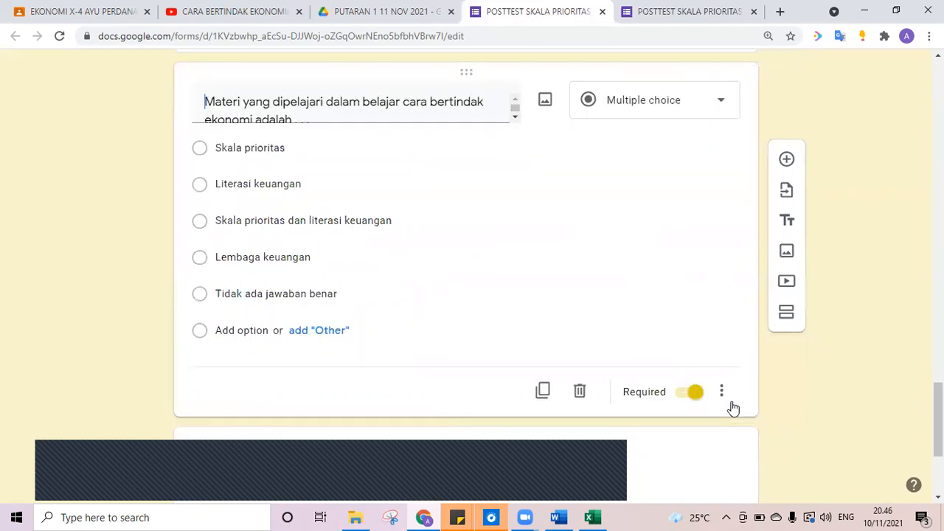
Set the answer key of the question "Masalah utama dalam ekonomi adalah . . ." to 50 points.
scroll(733, 408, "down", 3)
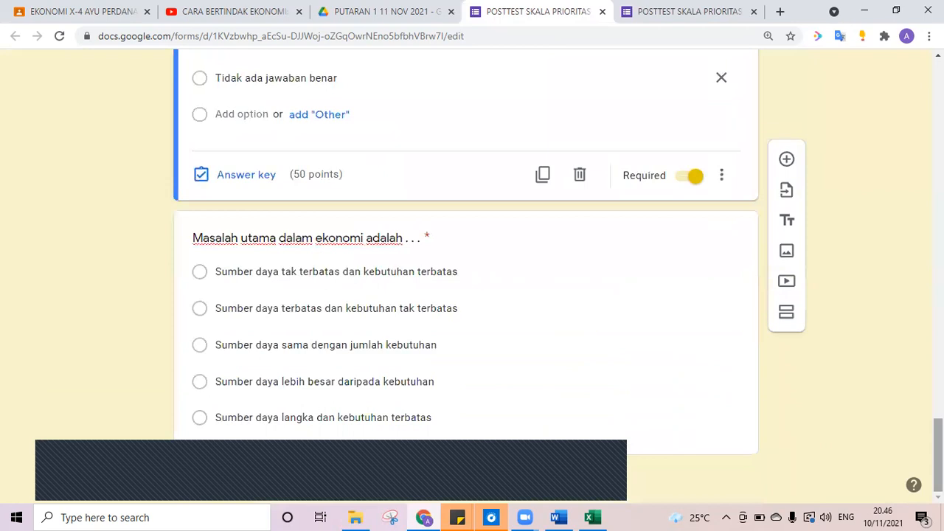
left_click(343, 383)
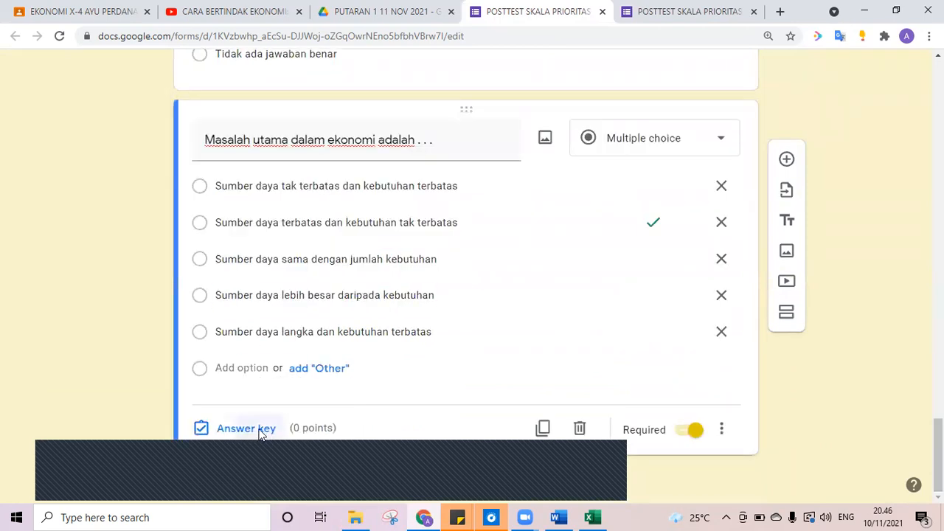
left_click(259, 432)
type("50")
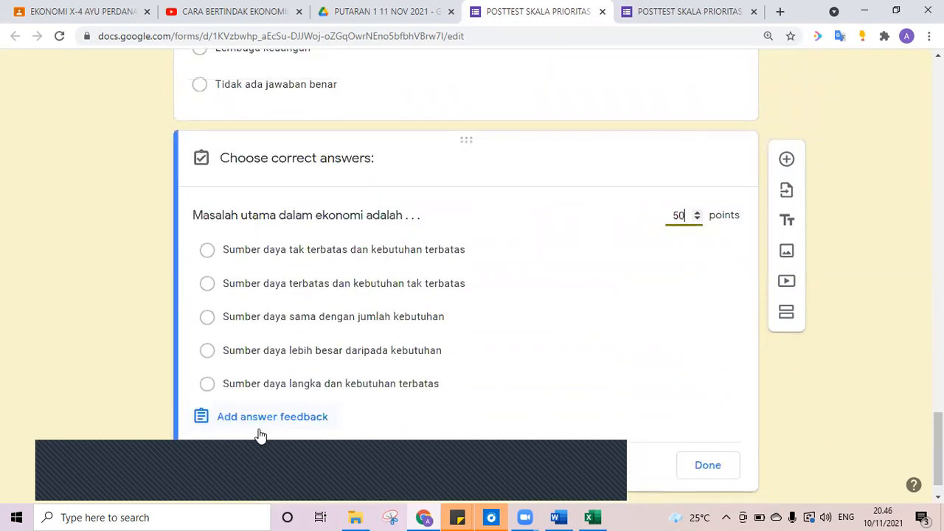
left_click(715, 466)
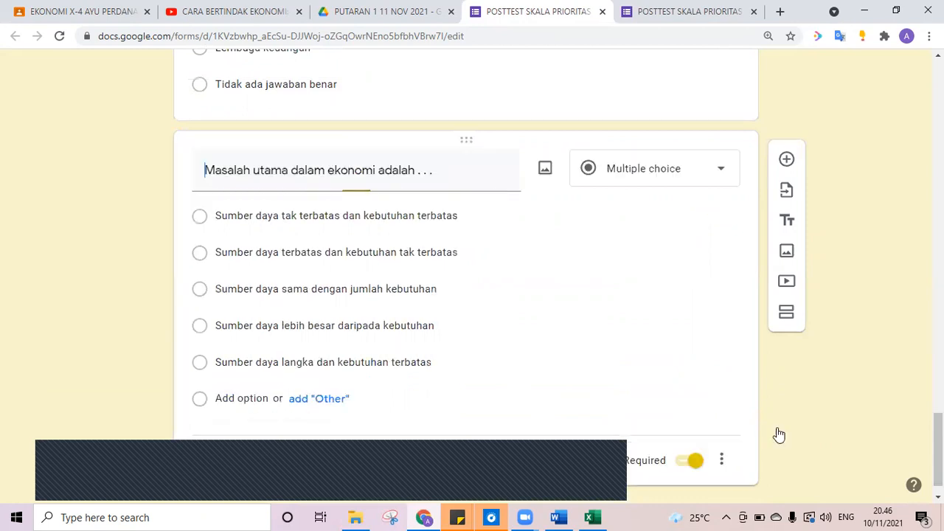
Look over the form and the question types available for the last question, keeping it as Multiple choice.
scroll(777, 435, "up", 15)
scroll(777, 369, "up", 10)
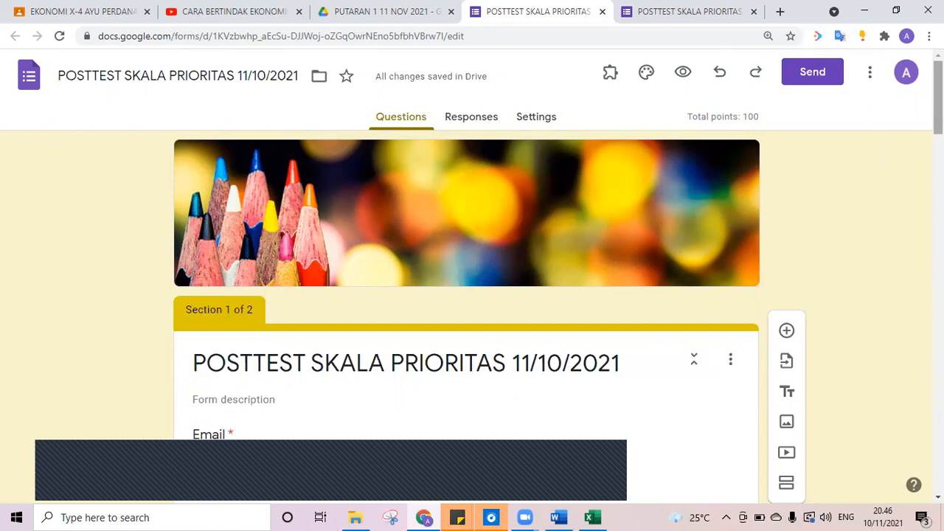
left_click_drag(939, 96, 939, 455)
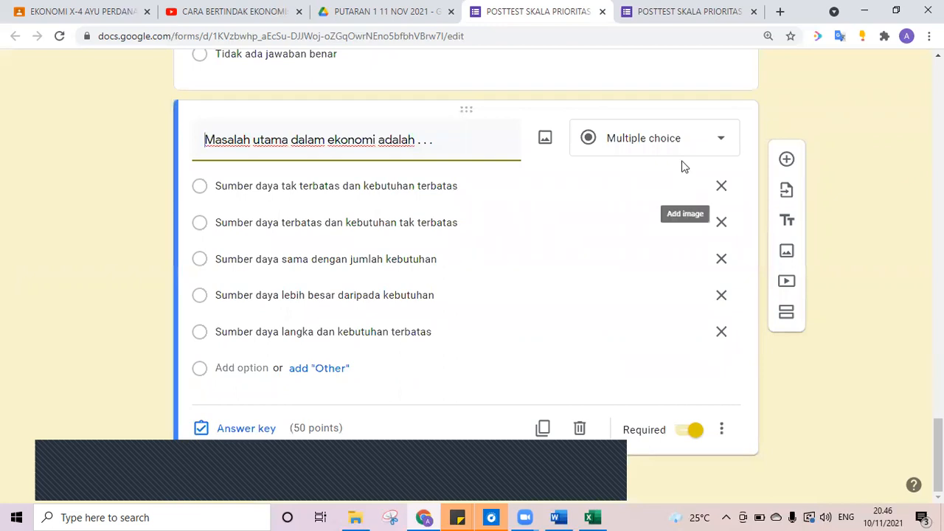
left_click(663, 138)
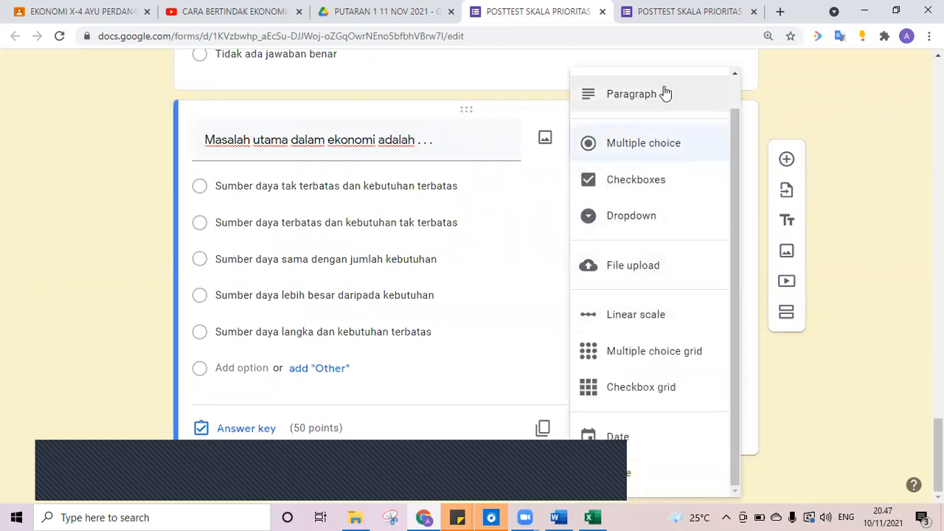
left_click(647, 145)
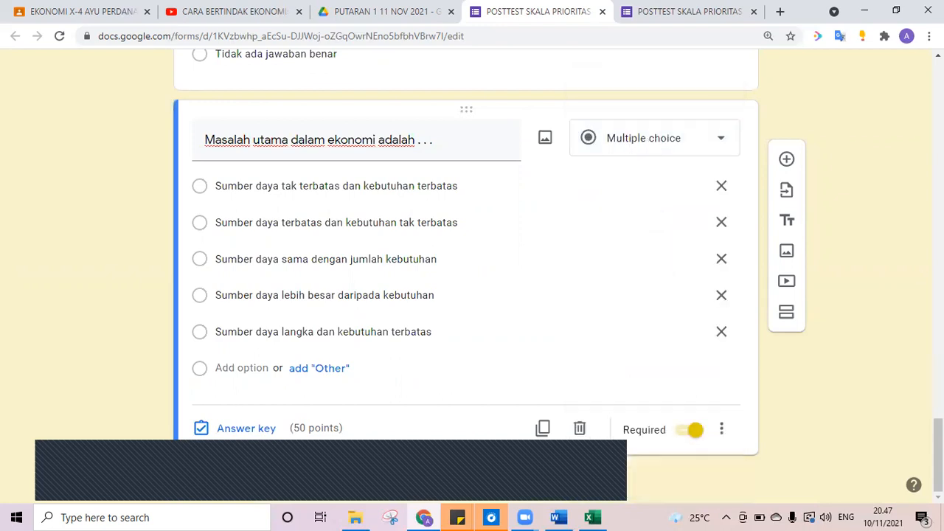